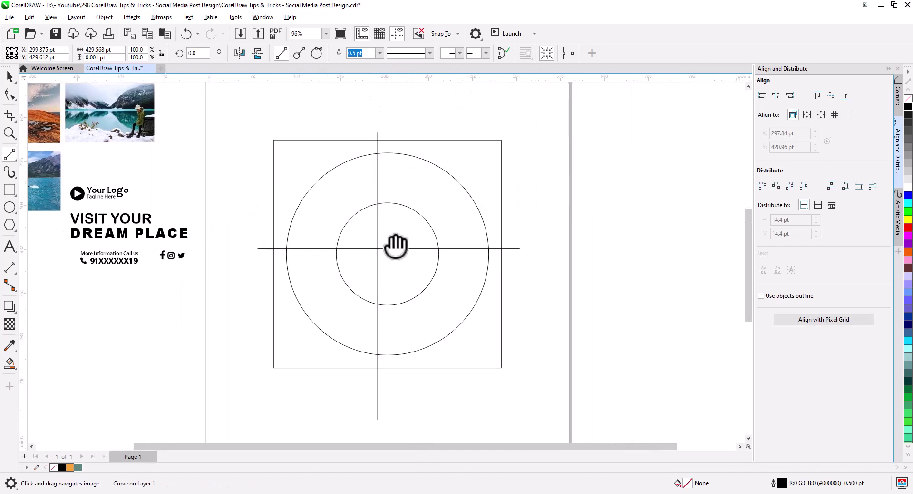
# - Delete the horizontal line and centre the vertical line on the square
pyautogui.click(10, 78)
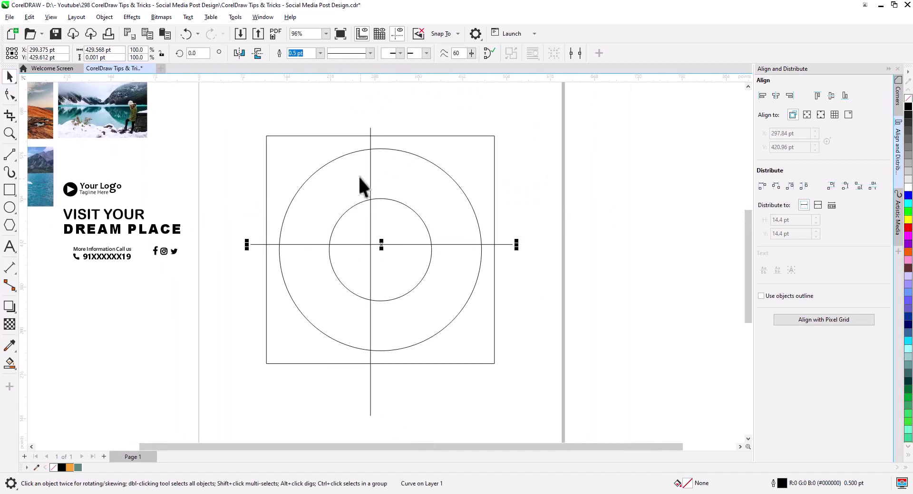
pyautogui.click(370, 141)
pyautogui.hotkey('ctrl', 'z')
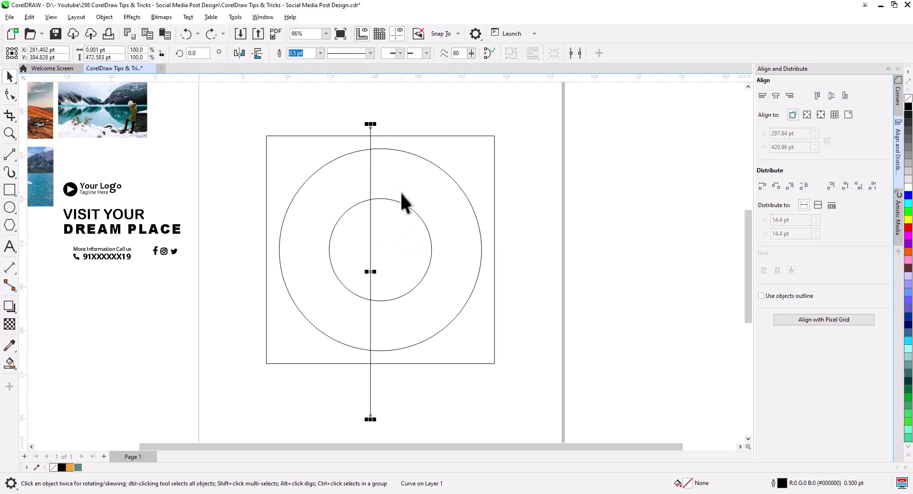
pyautogui.keyDown('shift'); pyautogui.click(494, 159); pyautogui.keyUp('shift')
pyautogui.click(775, 95)
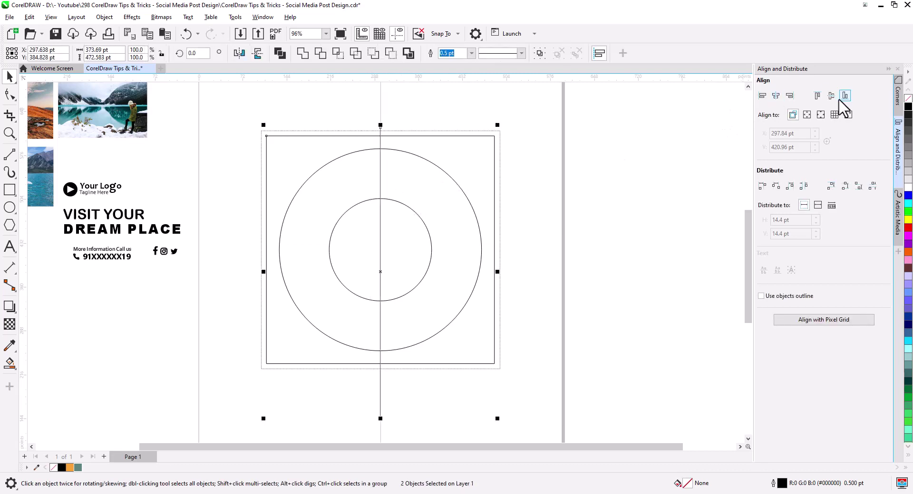
pyautogui.click(831, 96)
pyautogui.click(365, 121)
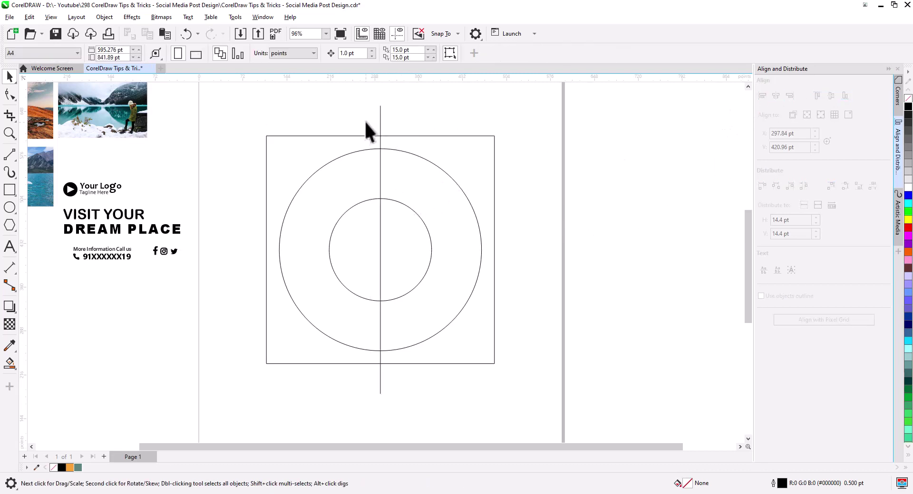
pyautogui.click(381, 119)
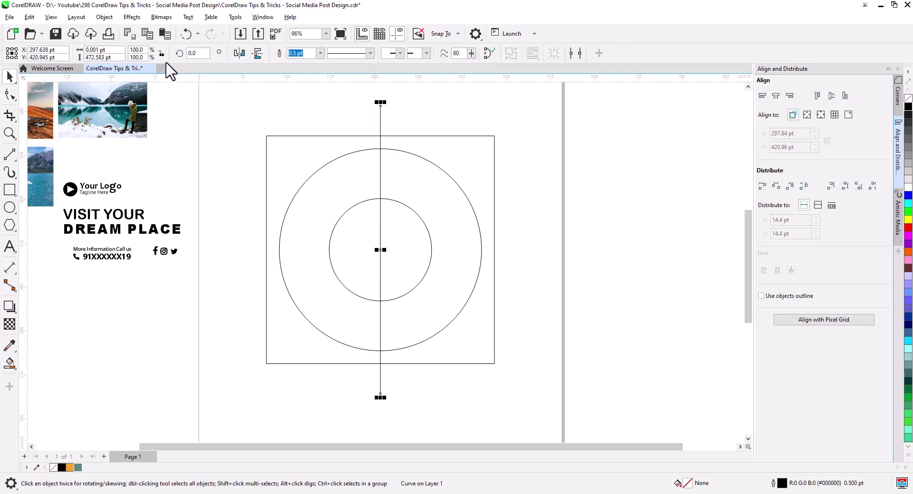
# - Add two copies of the vertical line rotated to -60° and 60°
pyautogui.click(145, 33)
pyautogui.click(163, 35)
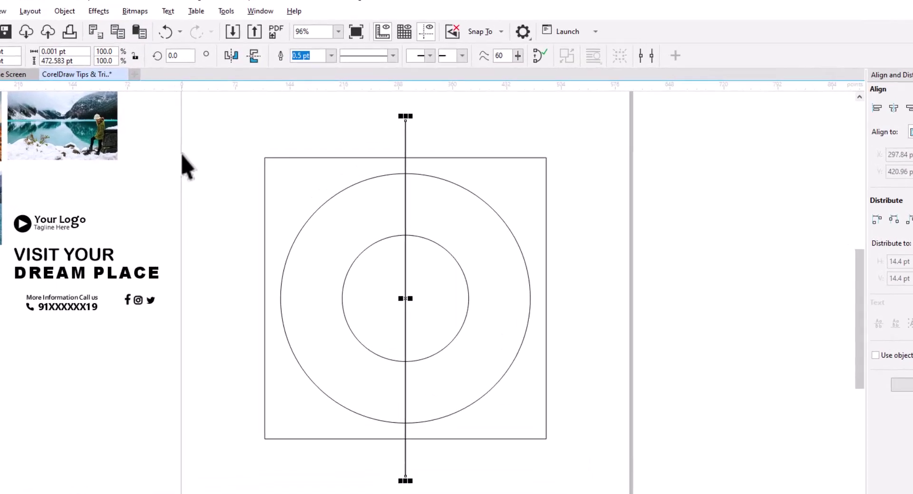
pyautogui.click(148, 61)
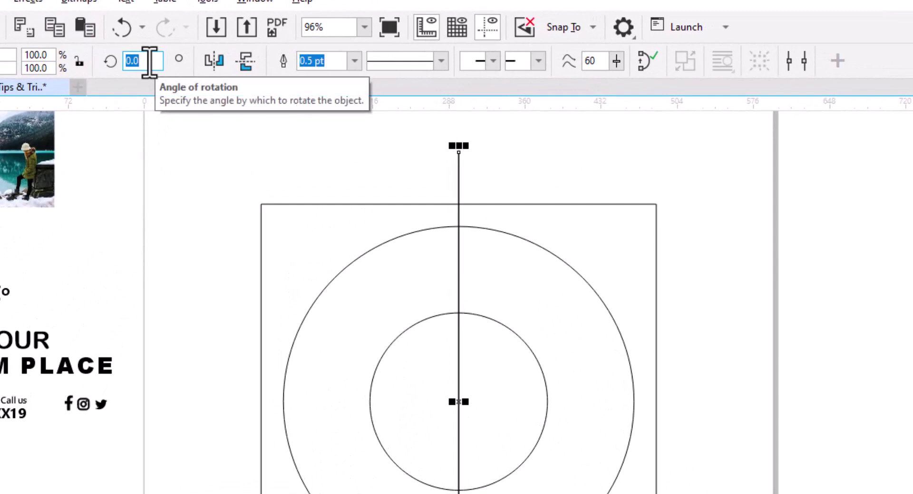
pyautogui.press('Return')
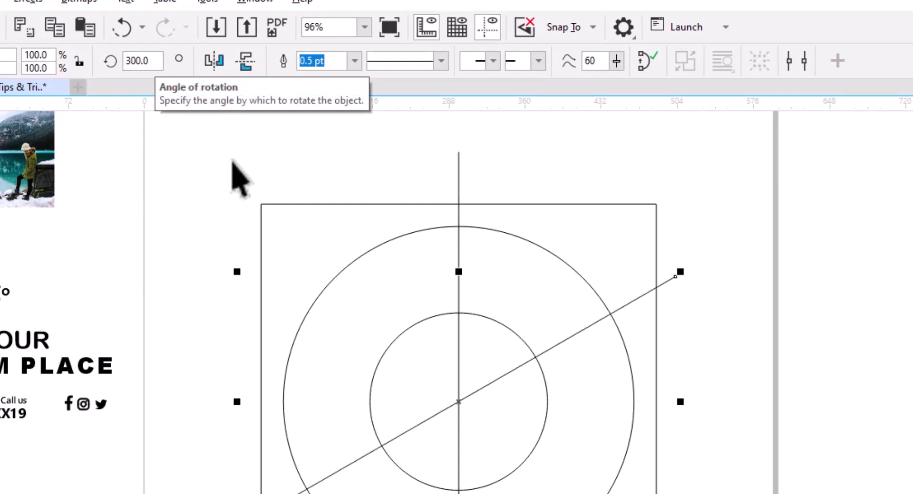
pyautogui.click(82, 32)
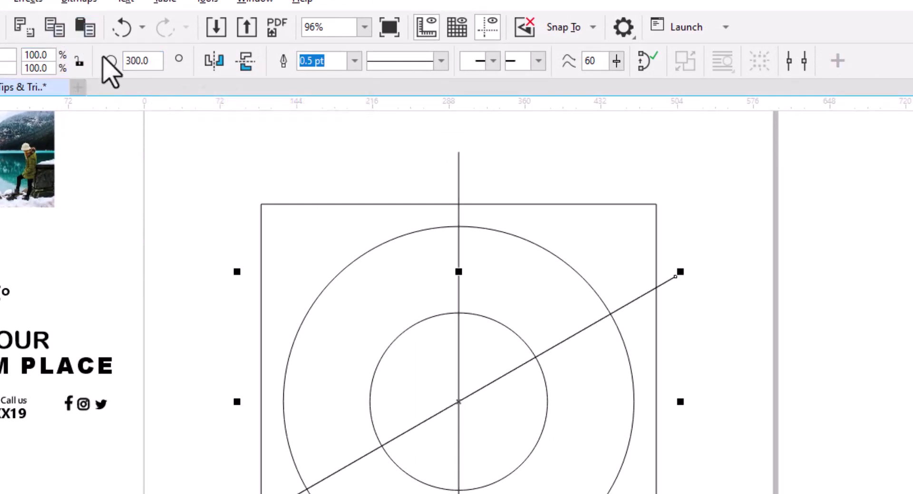
pyautogui.click(132, 59)
pyautogui.write('60')
pyautogui.press('Return')
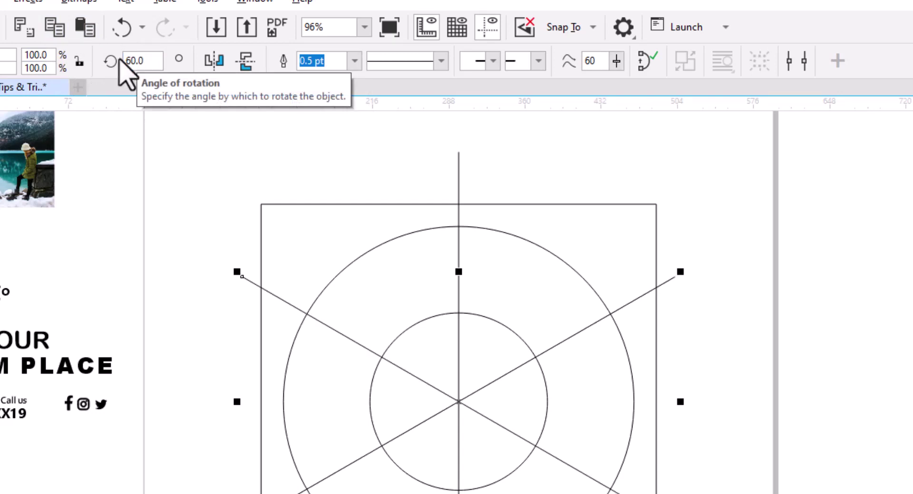
pyautogui.press('Escape')
pyautogui.scroll(3, 632, 463)
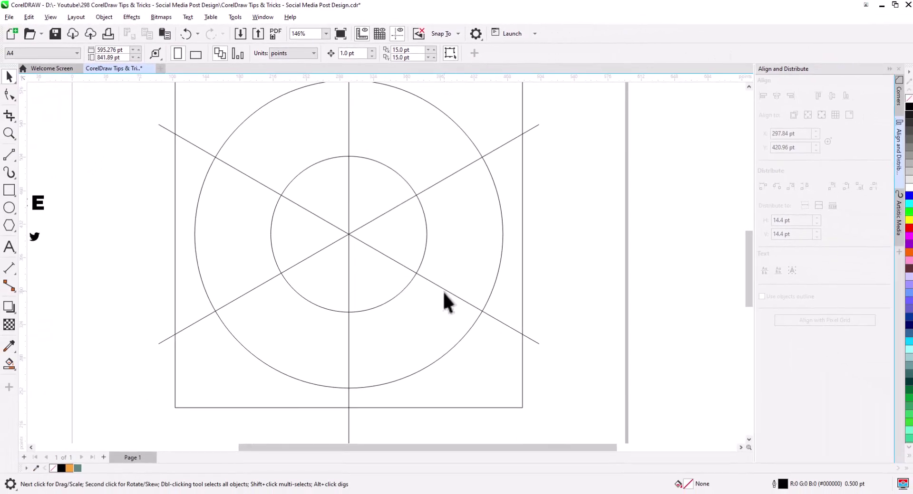
pyautogui.click(445, 355)
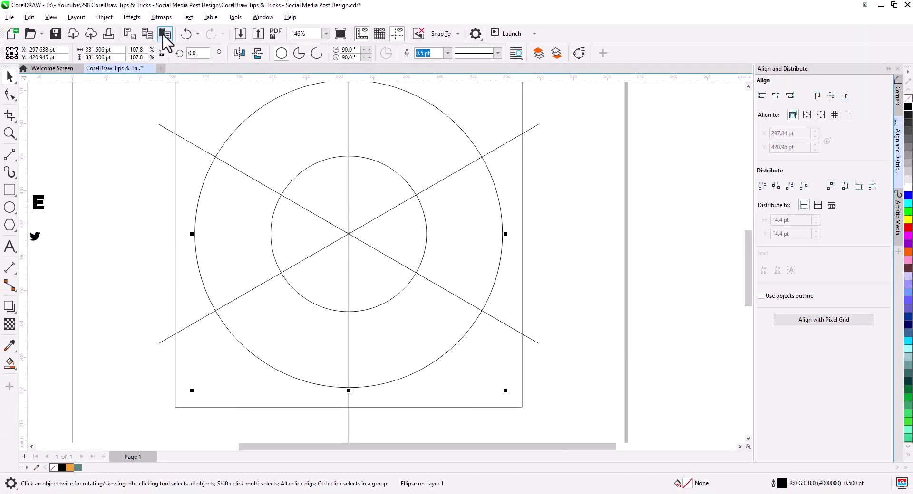
# - Scale a copy of the outer circle to 116% and trim it to a 90°–270° arc
pyautogui.moveTo(506, 393); pyautogui.dragTo(520, 405)
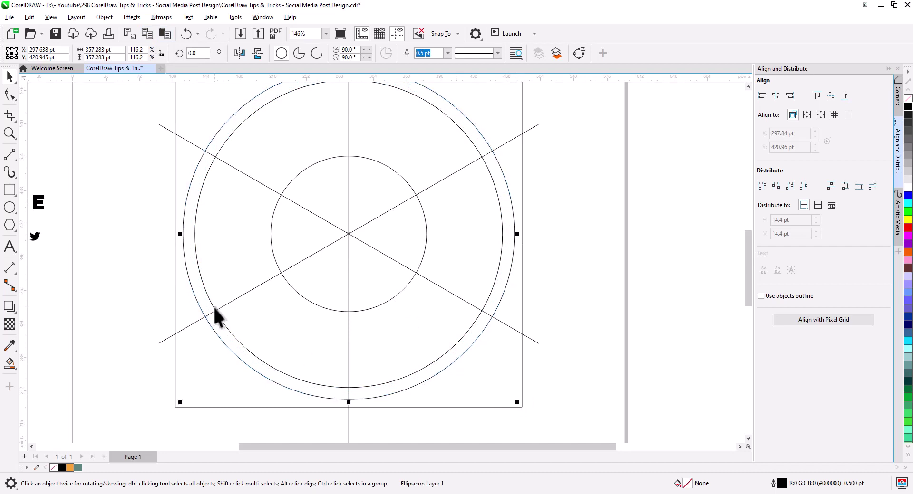
pyautogui.click(10, 94)
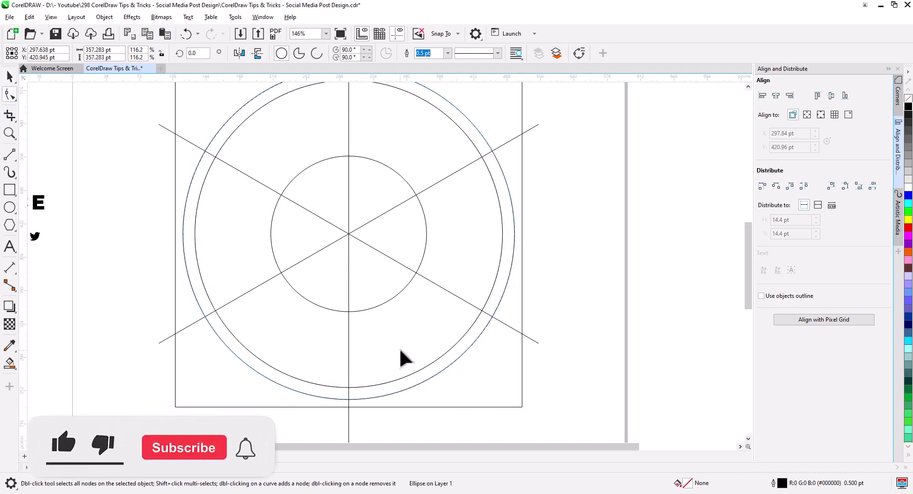
pyautogui.scroll(-1, 401, 357)
pyautogui.moveTo(361, 138); pyautogui.dragTo(362, 388)
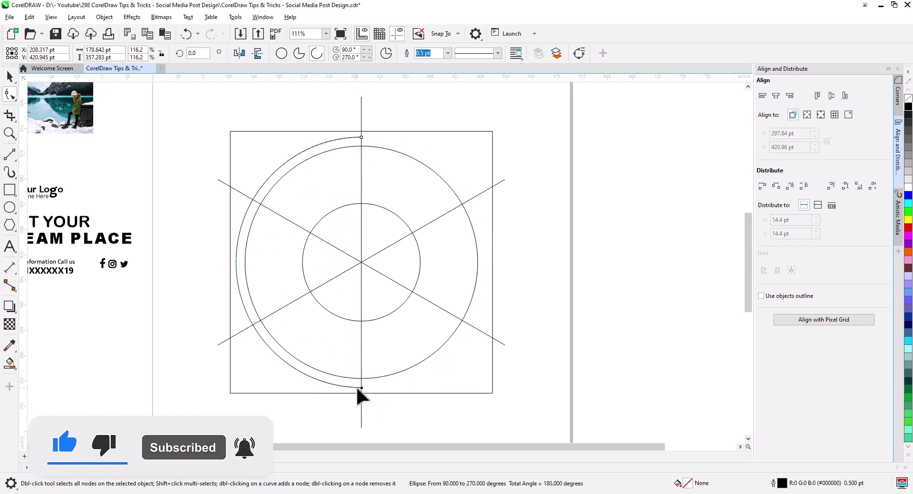
pyautogui.click(10, 78)
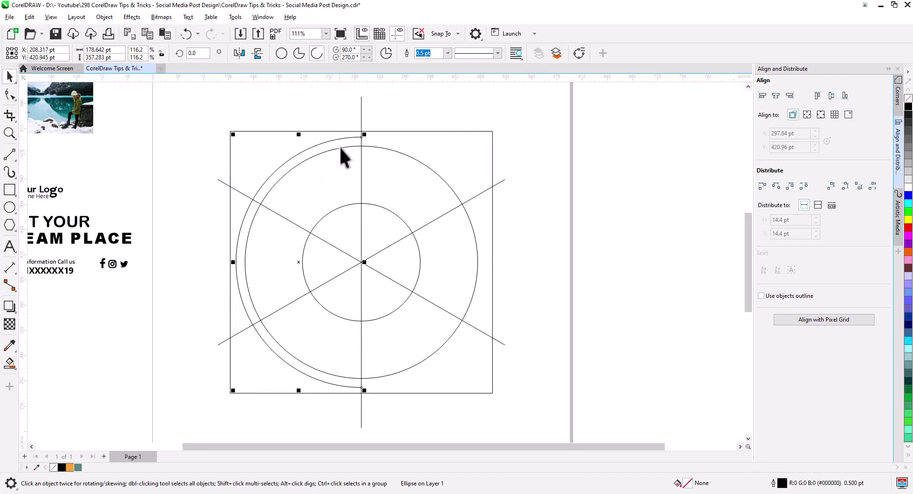
pyautogui.click(431, 220)
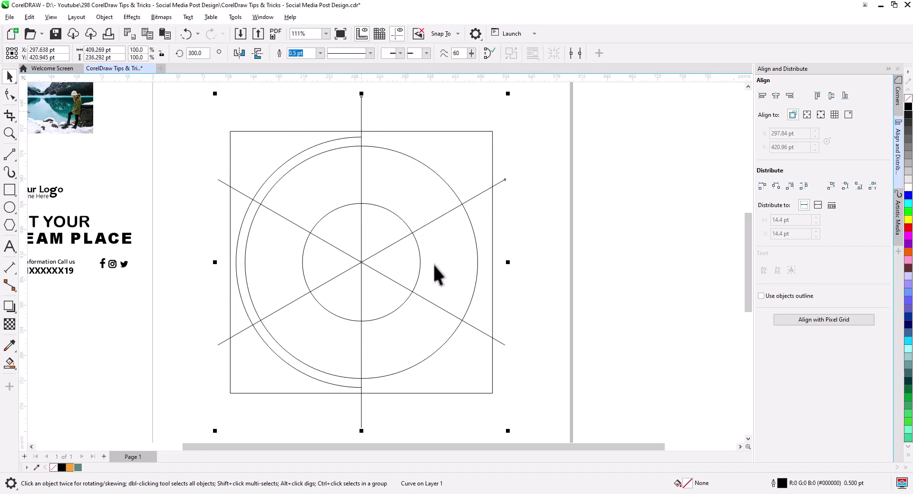
# - Set the vertical and both diagonal lines to an 8.0 pt outline width
pyautogui.keyDown('shift'); pyautogui.click(499, 345); pyautogui.keyUp('shift')
pyautogui.keyDown('shift'); pyautogui.click(501, 343); pyautogui.keyUp('shift')
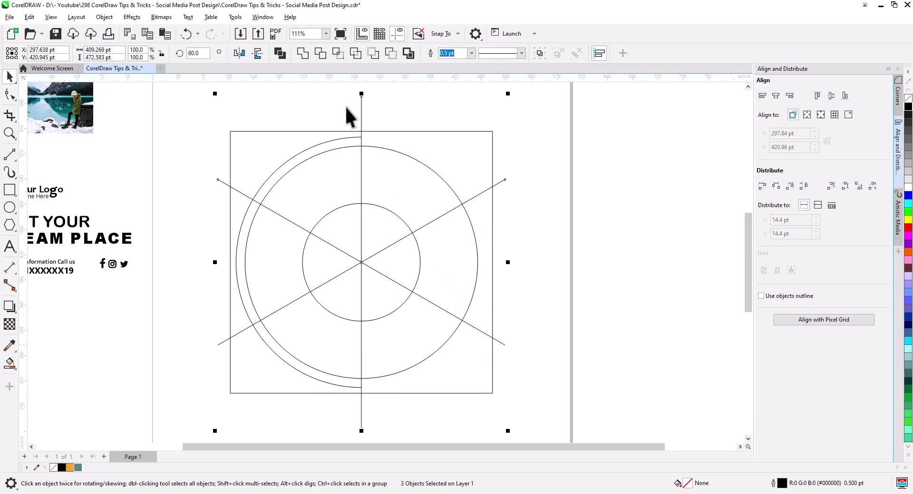
pyautogui.click(472, 53)
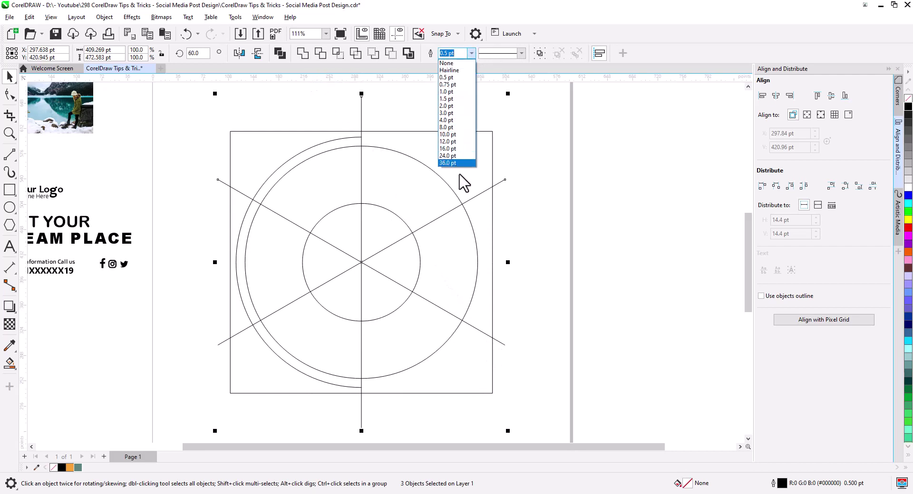
pyautogui.click(447, 127)
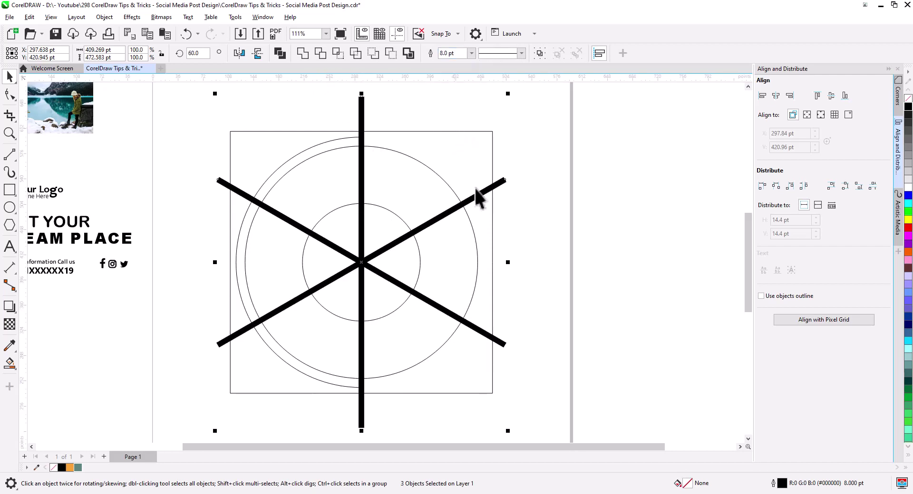
pyautogui.click(530, 279)
pyautogui.scroll(2, 415, 272)
pyautogui.moveTo(422, 273); pyautogui.dragTo(416, 279)
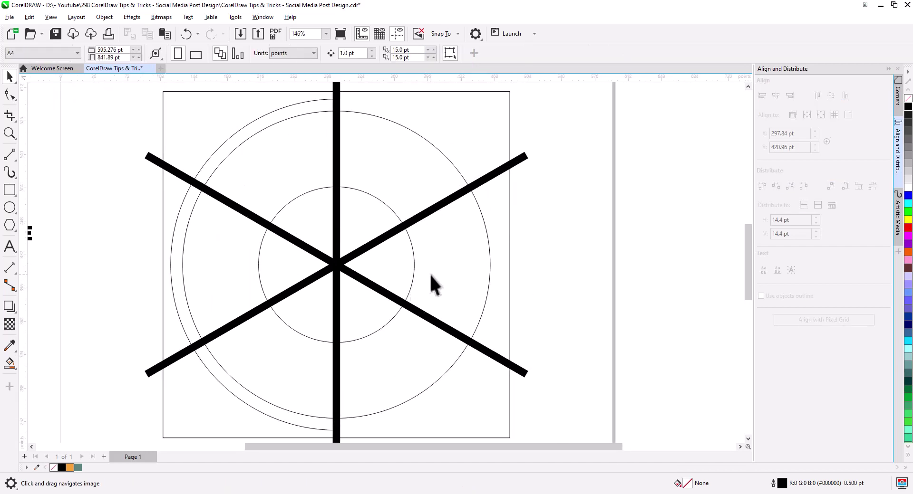
# - Mirror the half-arc horizontally and move it to the circle's right side
pyautogui.click(220, 145)
pyautogui.click(240, 52)
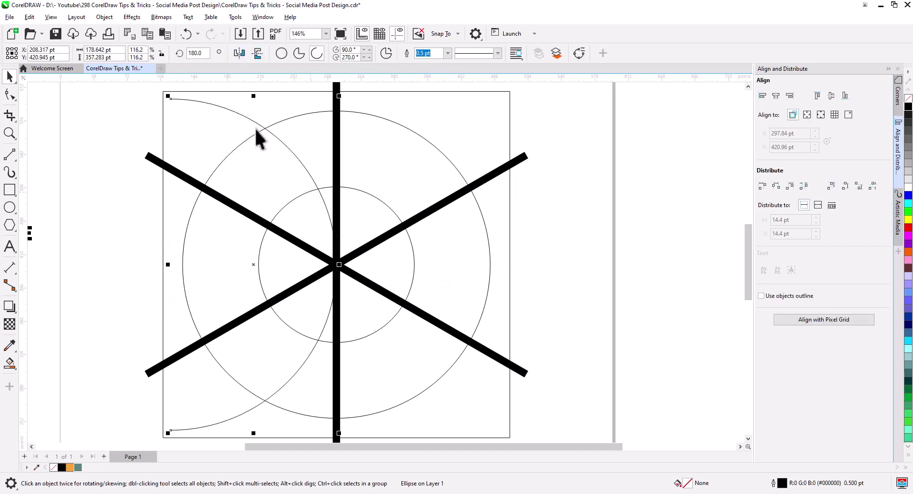
pyautogui.moveTo(171, 99); pyautogui.dragTo(336, 98)
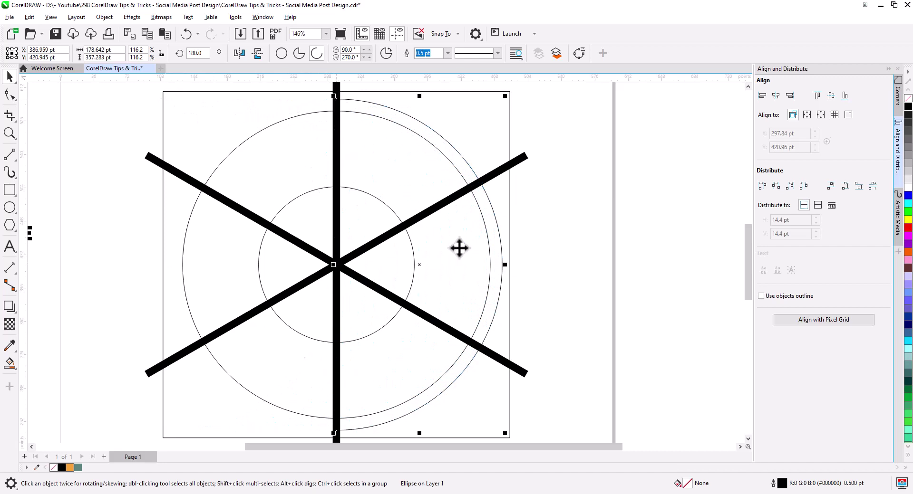
pyautogui.click(551, 257)
# - Convert the three thick lines' outlines into filled objects
pyautogui.scroll(-2, 532, 256)
pyautogui.moveTo(542, 277); pyautogui.dragTo(512, 258)
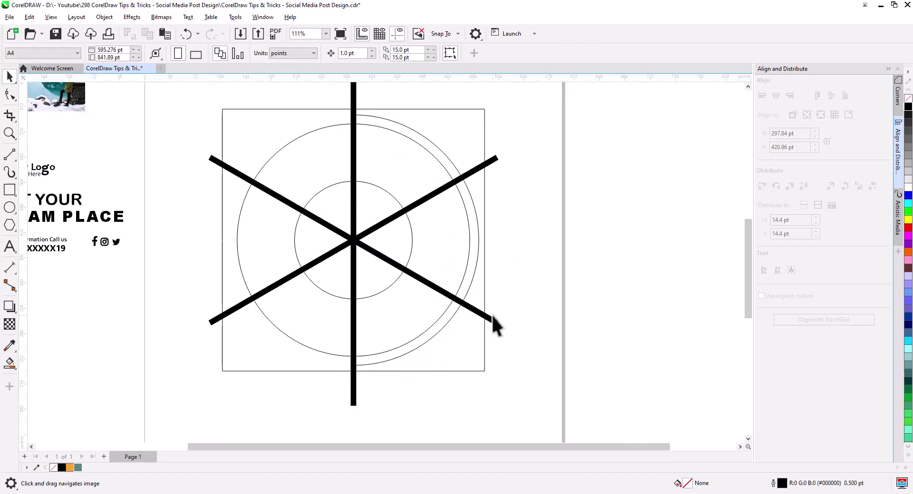
pyautogui.keyDown('shift'); pyautogui.click(474, 166); pyautogui.keyUp('shift')
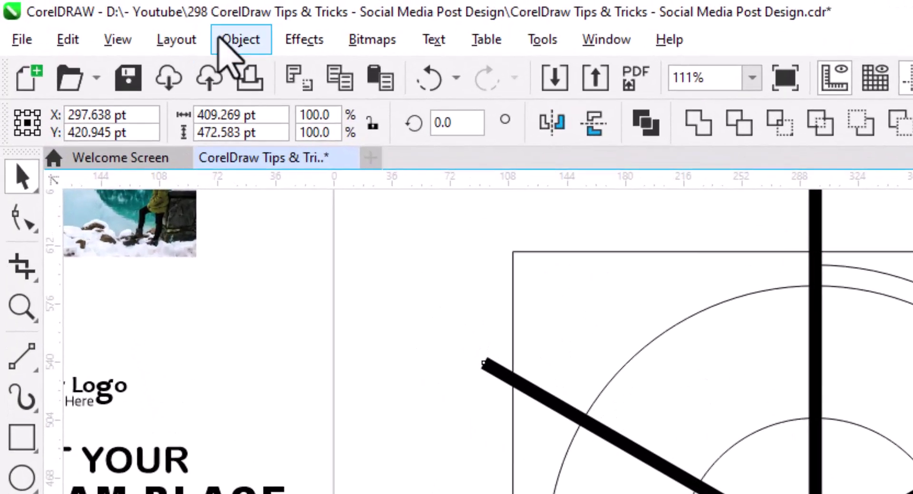
pyautogui.click(104, 17)
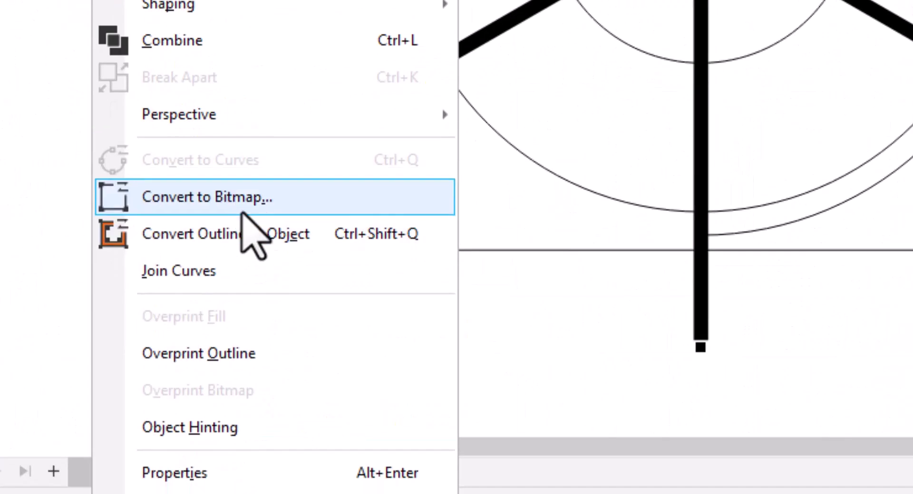
pyautogui.click(245, 235)
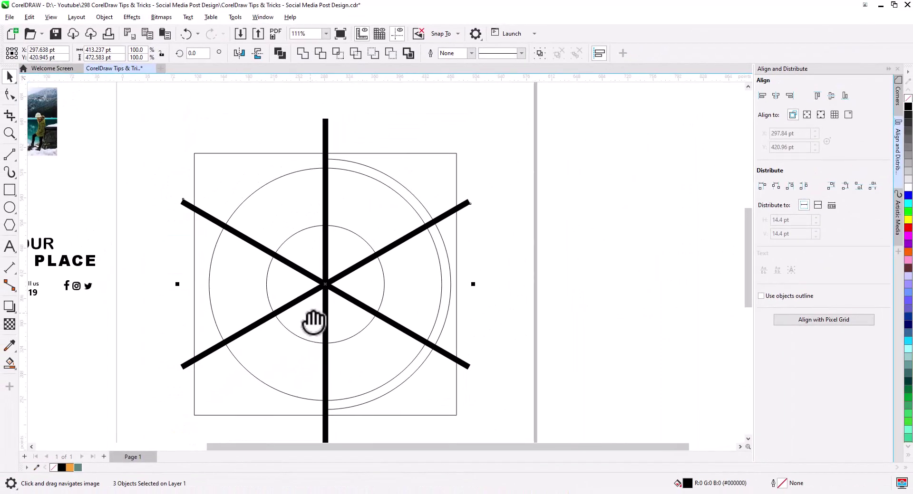
pyautogui.moveTo(313, 321); pyautogui.dragTo(299, 329)
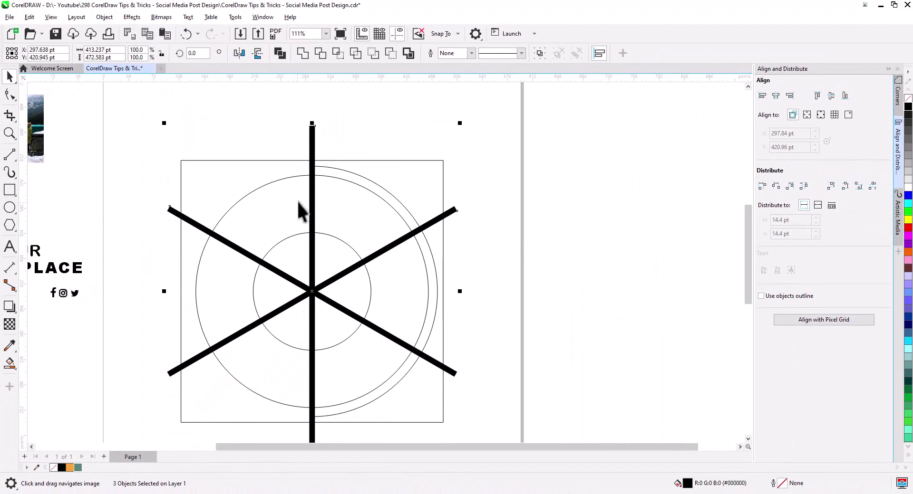
pyautogui.click(135, 273)
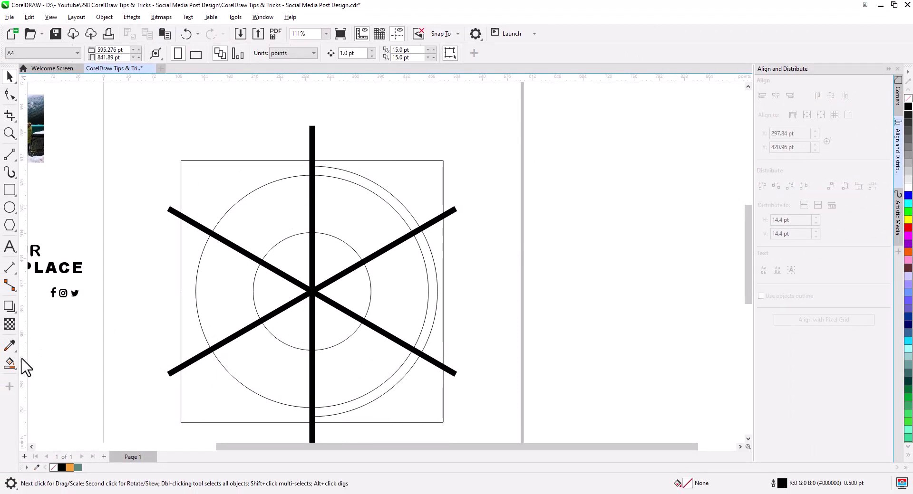
# - Smart Fill the three right-hand ring segments orange
pyautogui.click(14, 368)
pyautogui.click(41, 381)
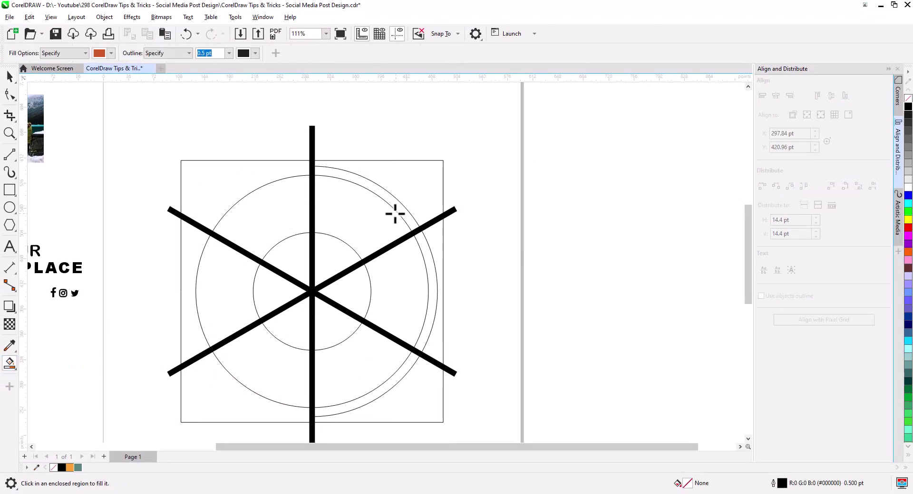
pyautogui.click(376, 230)
pyautogui.click(399, 299)
pyautogui.click(355, 369)
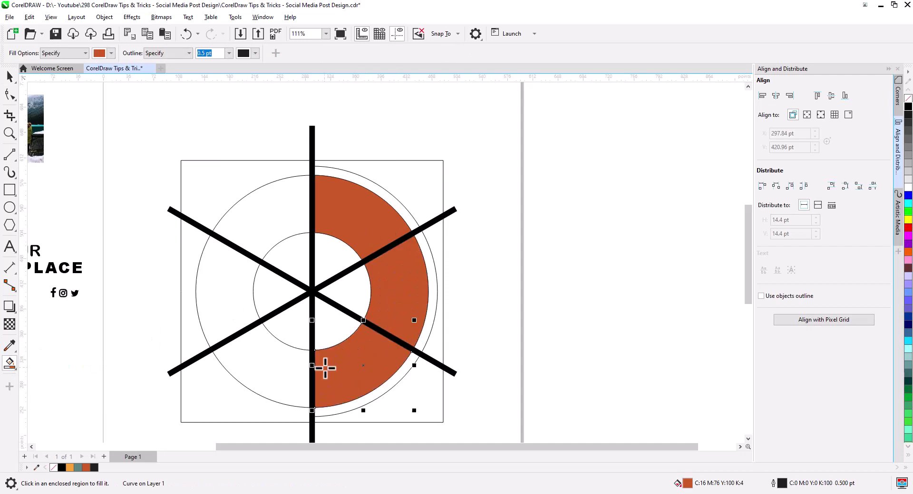
pyautogui.click(9, 76)
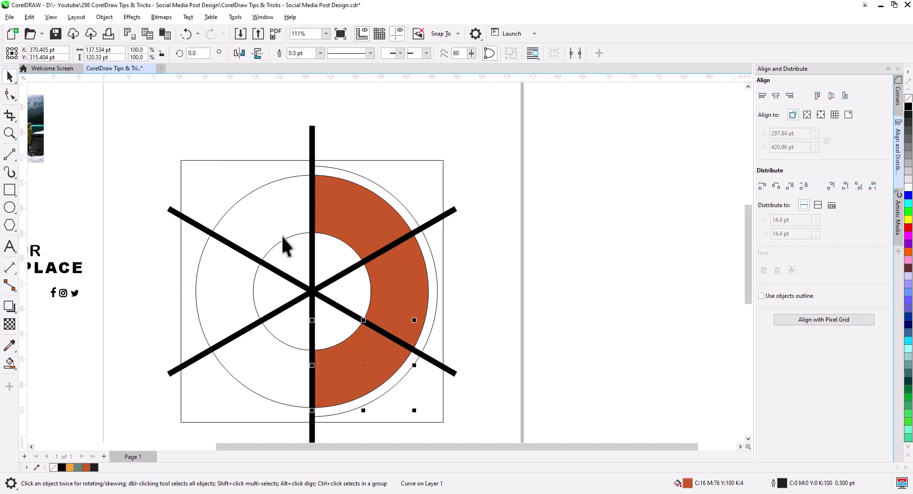
# - Place a copy of the whole ring construction off to the right
pyautogui.scroll(-2, 316, 247)
pyautogui.moveTo(363, 311); pyautogui.dragTo(365, 287)
pyautogui.moveTo(442, 385); pyautogui.dragTo(294, 274)
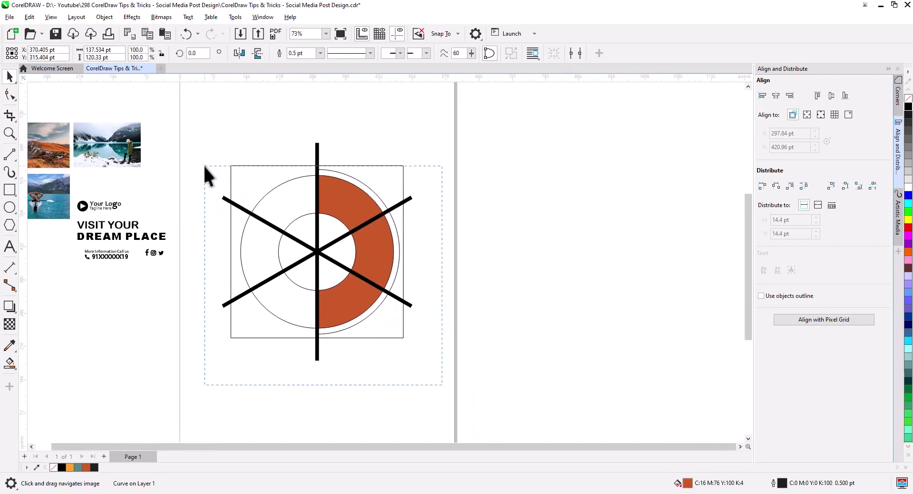
pyautogui.moveTo(236, 237); pyautogui.dragTo(677, 240)
pyautogui.click(709, 261)
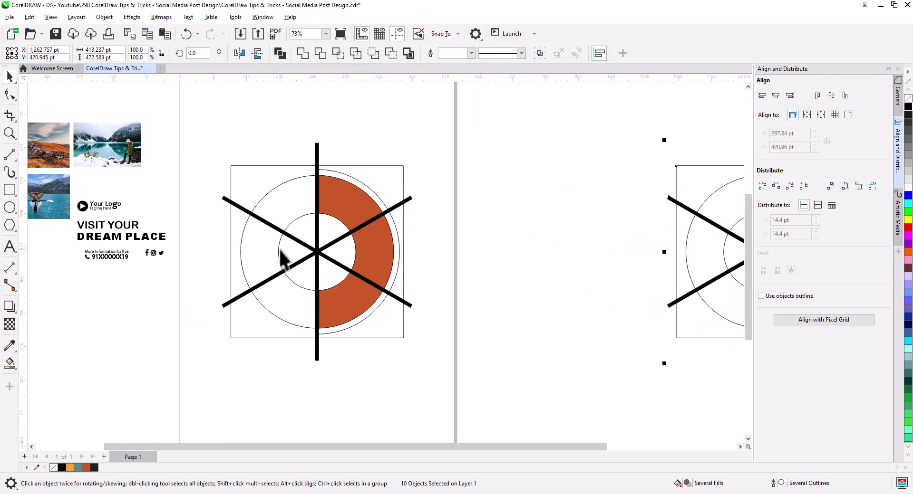
# - Delete the diagonal and vertical guide lines and the inner circle
pyautogui.scroll(3, 295, 261)
pyautogui.moveTo(345, 267); pyautogui.dragTo(363, 267)
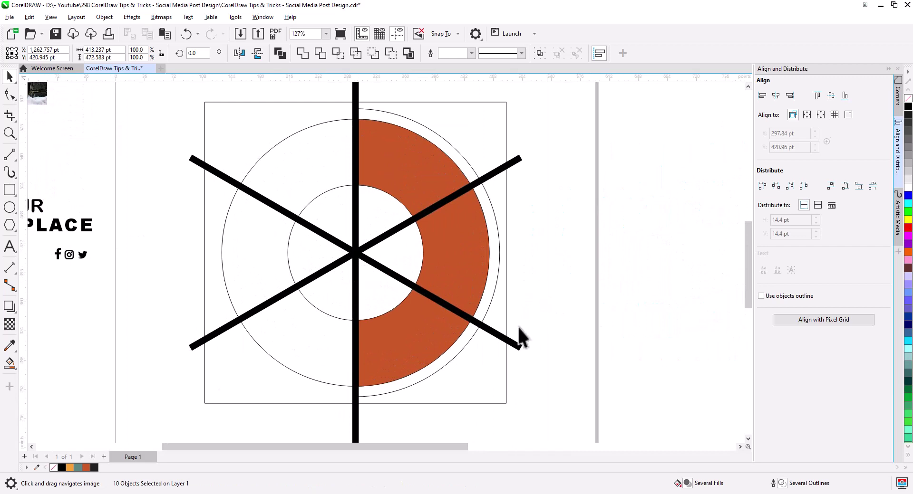
pyautogui.click(522, 345)
pyautogui.press('Delete')
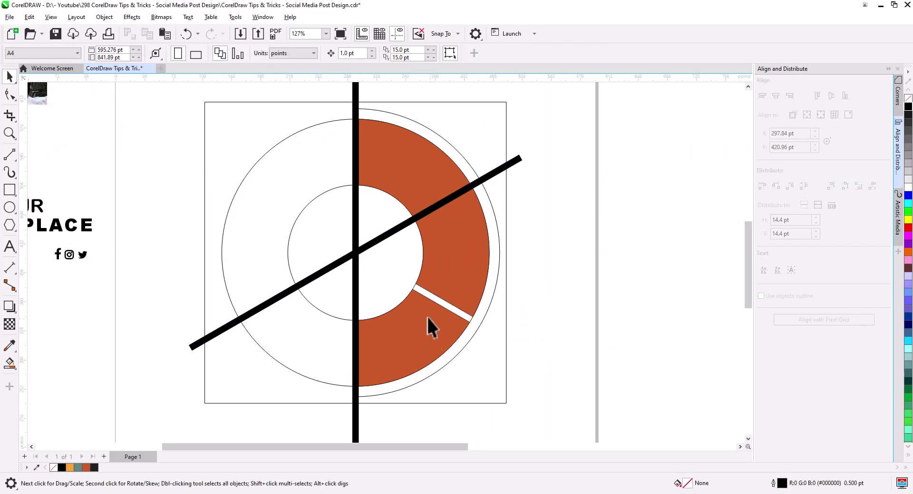
pyautogui.click(381, 238)
pyautogui.click(518, 167)
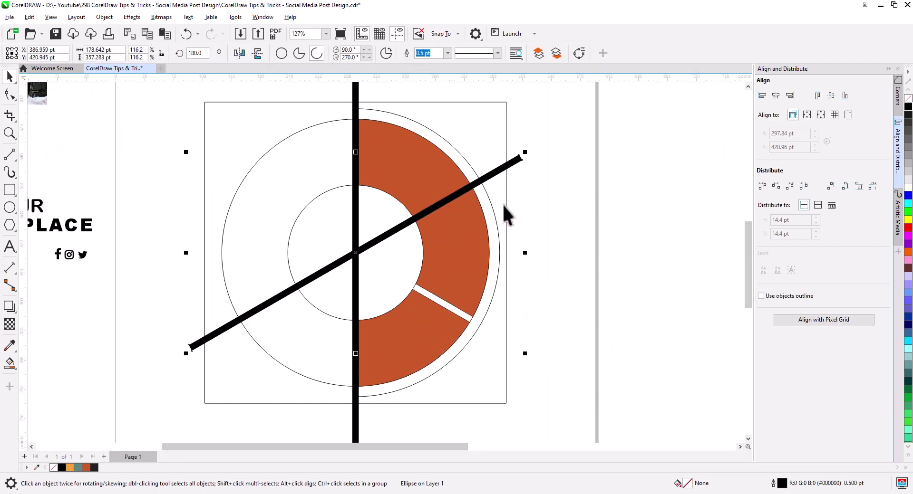
pyautogui.press('Delete')
pyautogui.click(355, 143)
pyautogui.press('Delete')
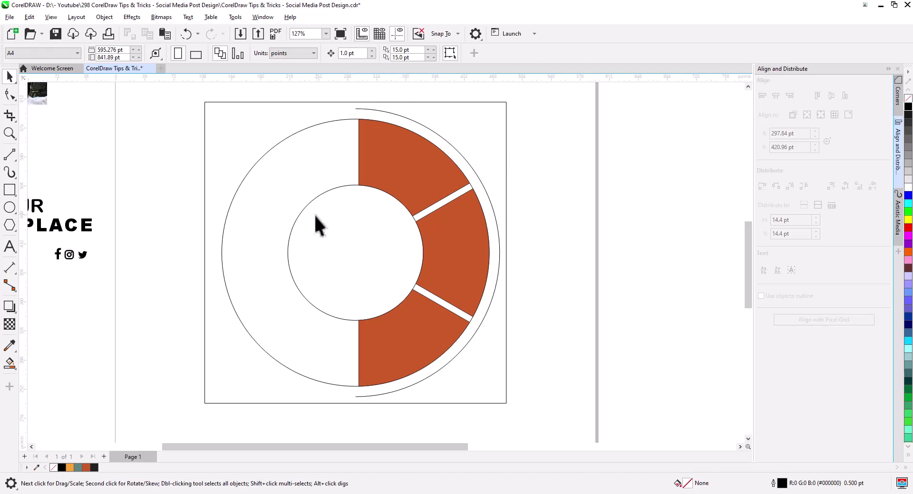
pyautogui.click(304, 209)
pyautogui.press('Delete')
# - Delete the leftover outer circle and give the arc a 1.5 pt dashed outline
pyautogui.click(234, 195)
pyautogui.press('Delete')
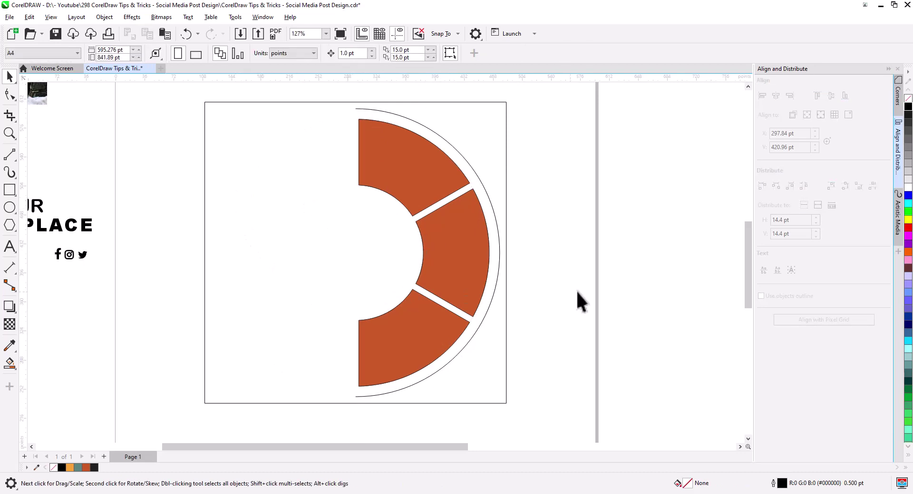
pyautogui.click(414, 386)
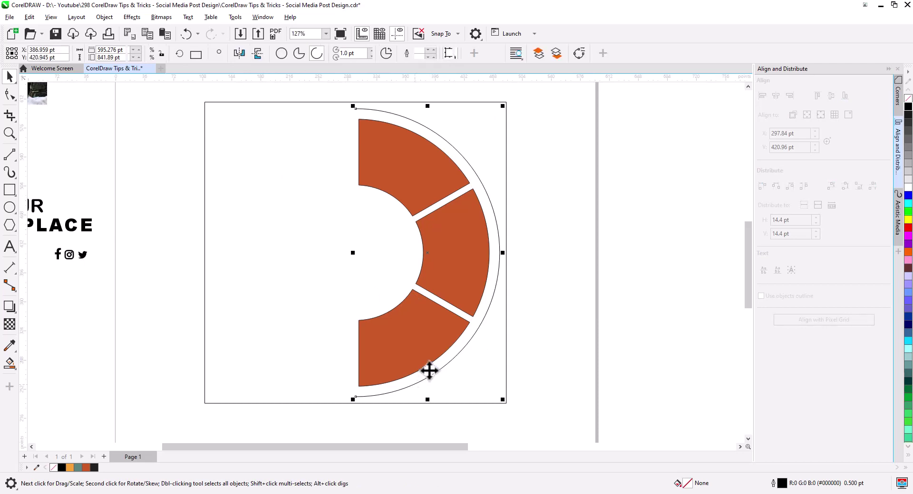
pyautogui.click(447, 53)
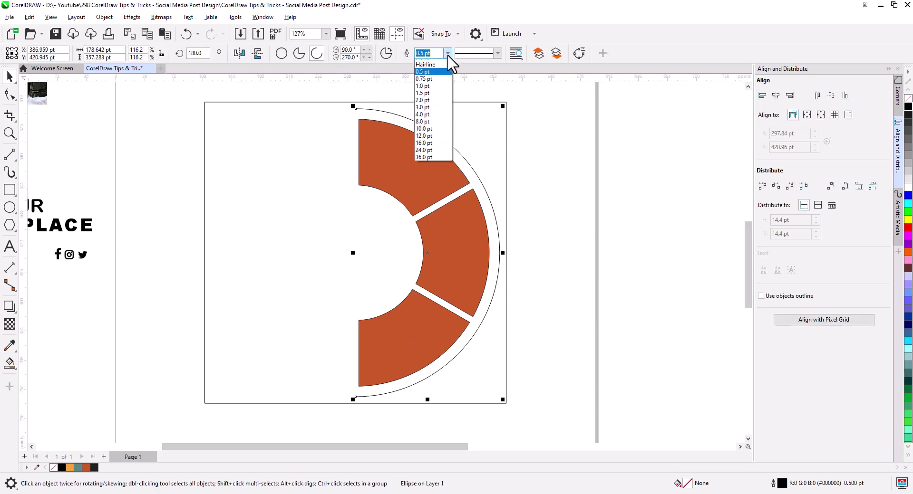
pyautogui.click(422, 99)
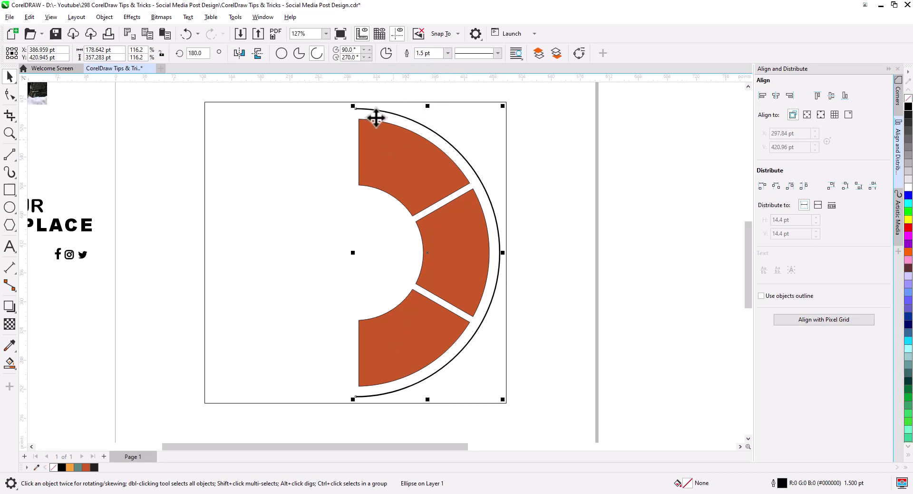
pyautogui.click(498, 53)
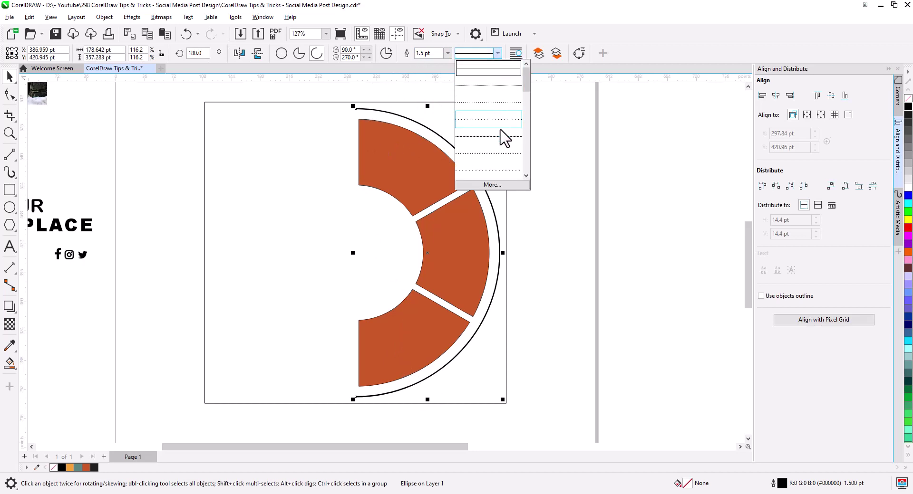
pyautogui.scroll(-3, 521, 159)
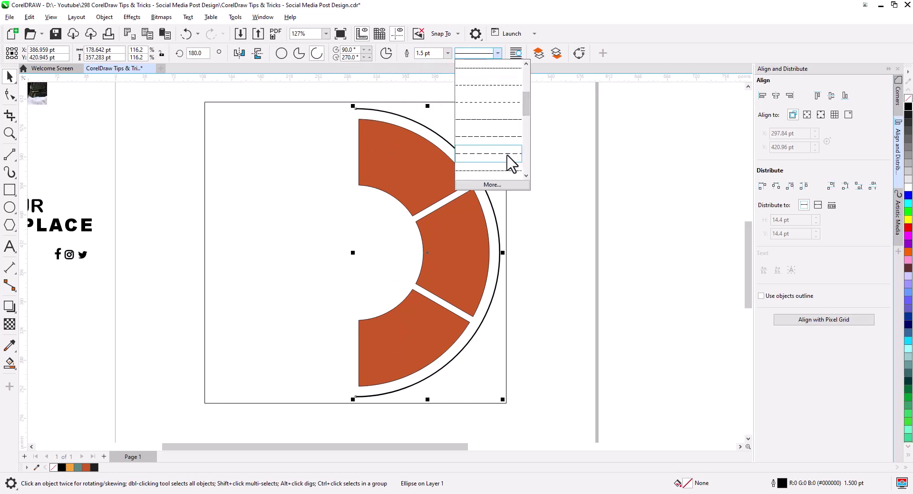
pyautogui.click(501, 116)
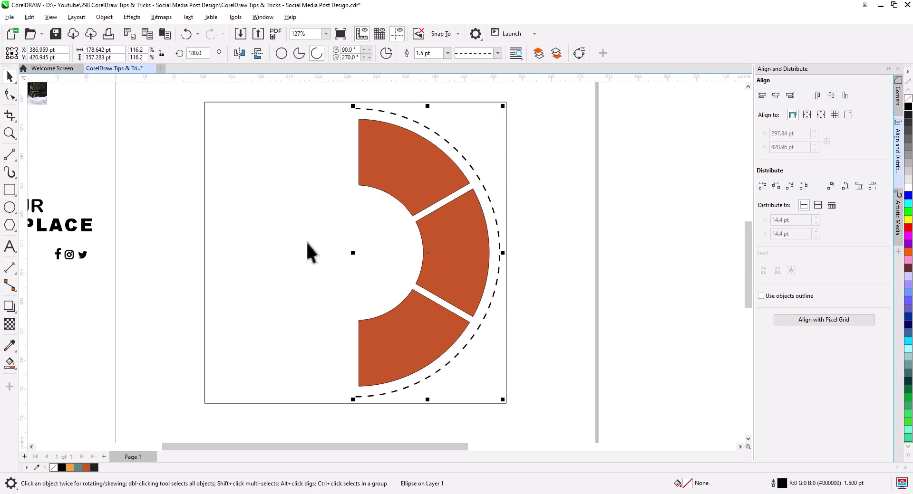
pyautogui.click(169, 284)
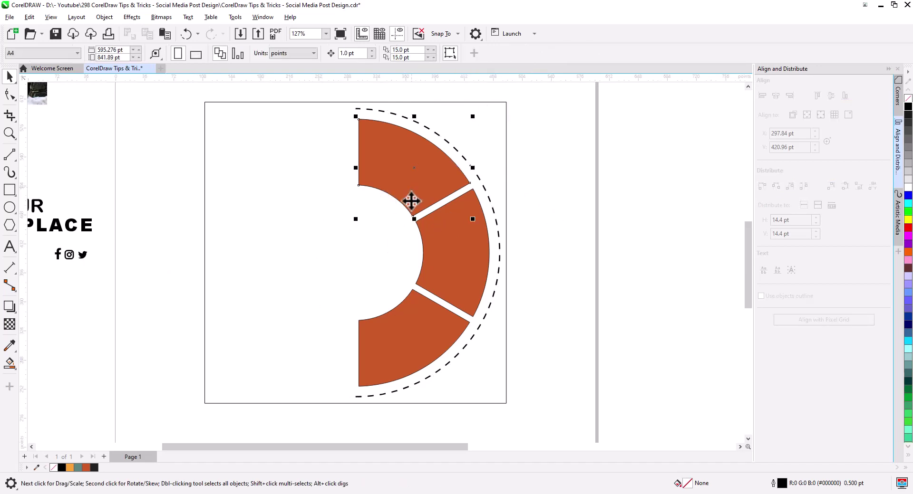
# - Give the three orange segments a 3.0 pt white outline and group them
pyautogui.keyDown('shift'); pyautogui.click(430, 291); pyautogui.keyUp('shift')
pyautogui.keyDown('shift'); pyautogui.click(396, 330); pyautogui.keyUp('shift')
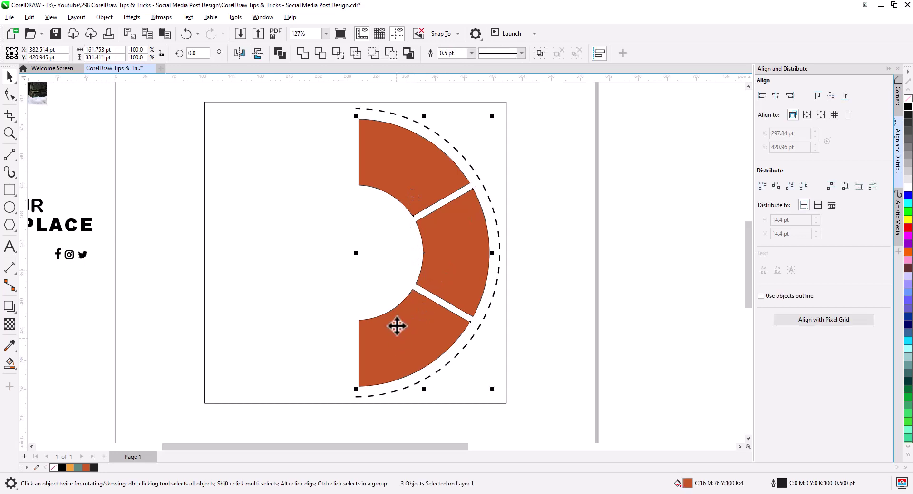
pyautogui.click(471, 53)
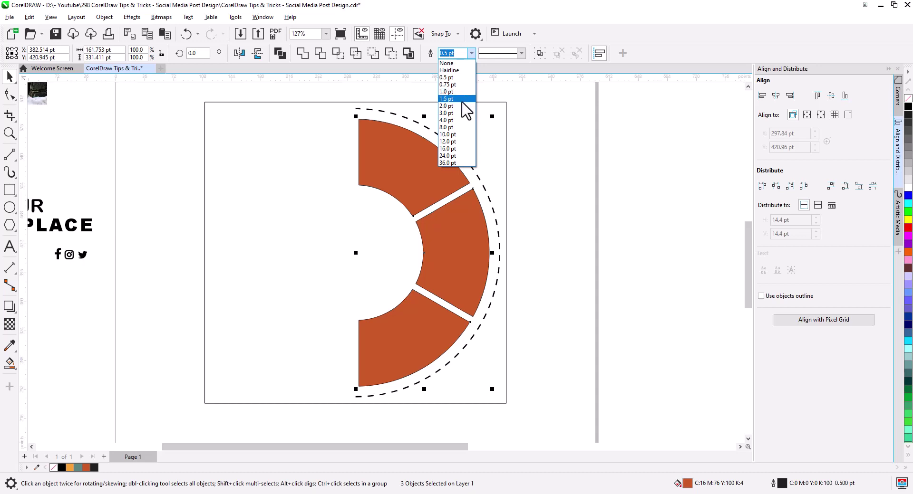
pyautogui.click(447, 99)
pyautogui.click(471, 53)
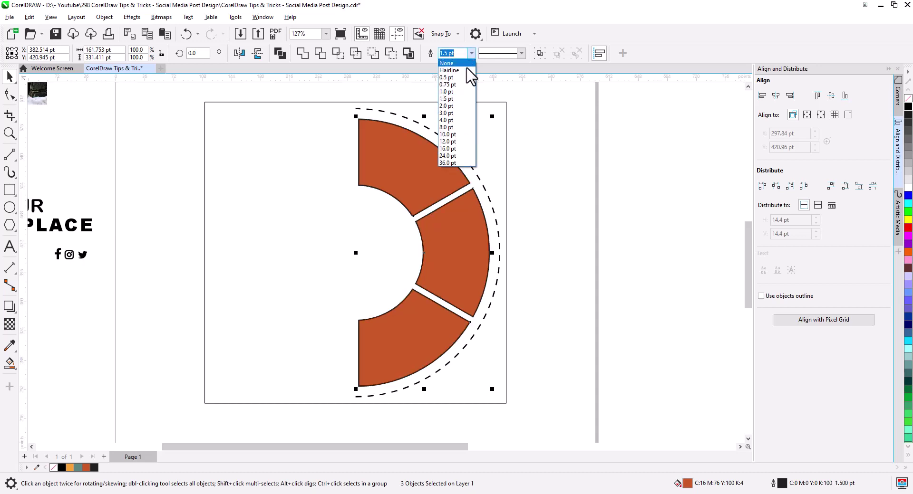
pyautogui.click(459, 119)
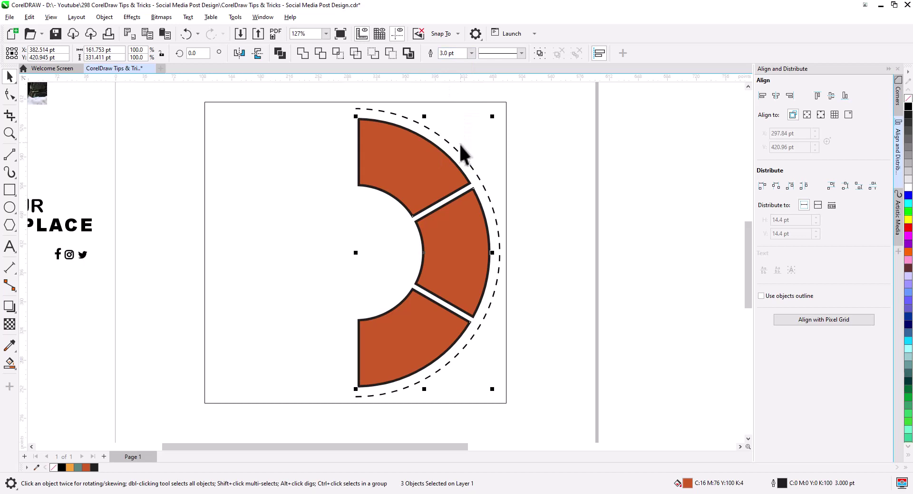
pyautogui.rightClick(907, 192)
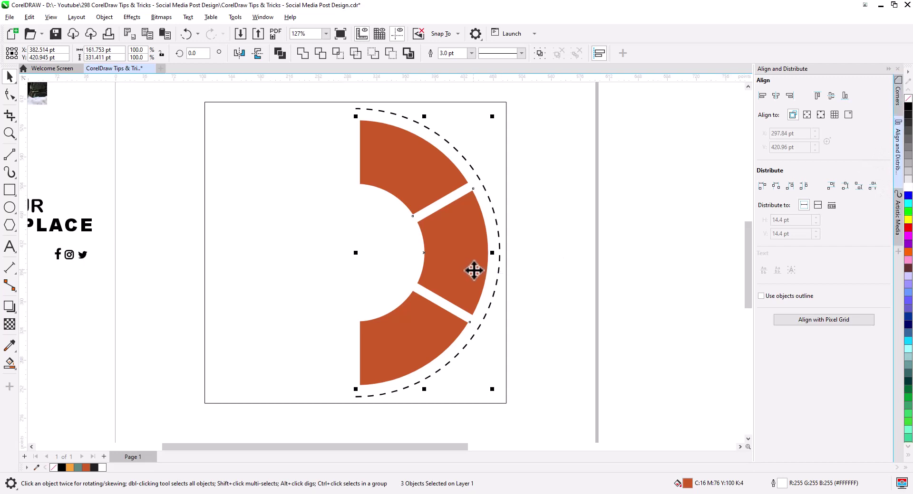
pyautogui.hotkey('ctrl', 'g')
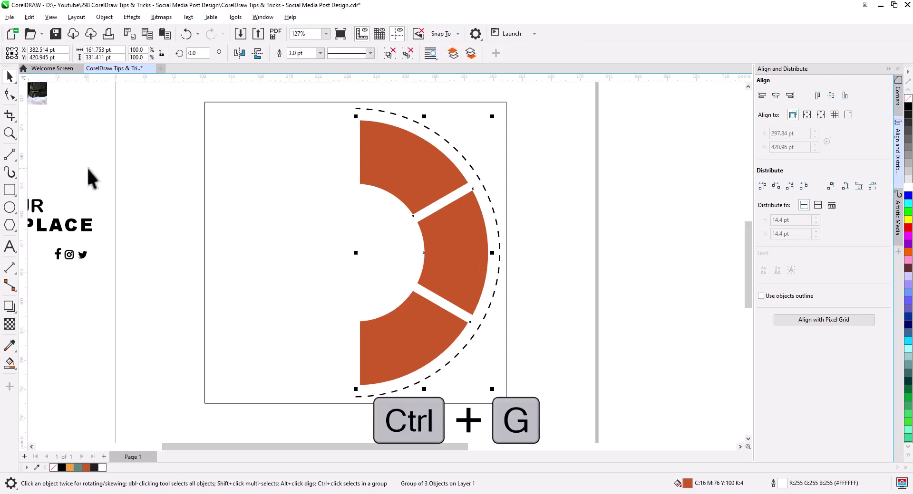
# - Add a soft drop shadow to the segment group and break the shadow apart
pyautogui.click(9, 306)
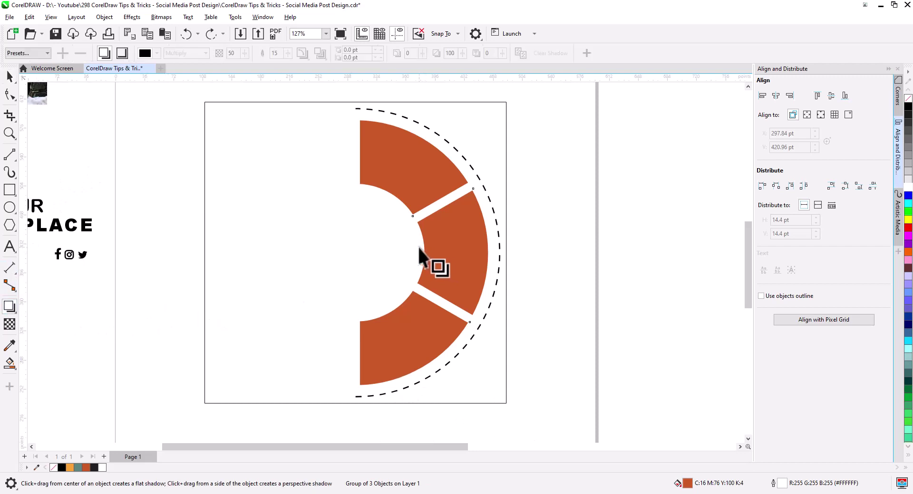
pyautogui.moveTo(424, 253); pyautogui.dragTo(353, 260)
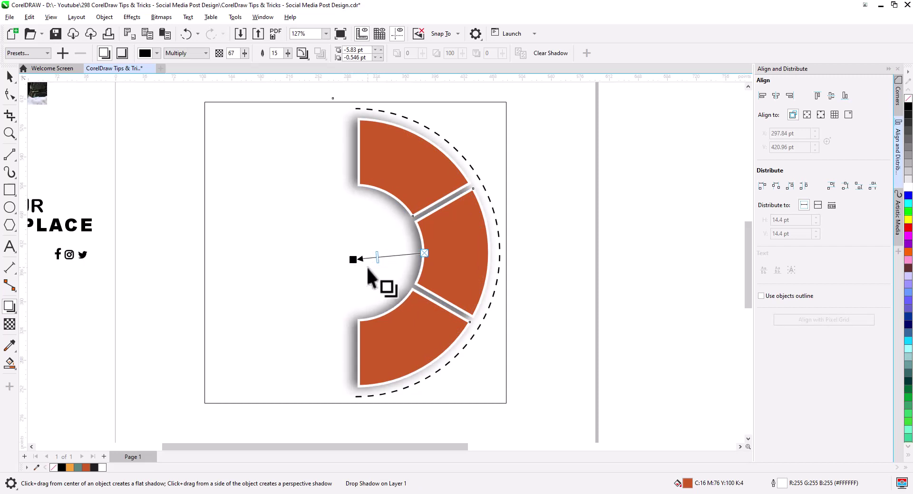
pyautogui.click(10, 76)
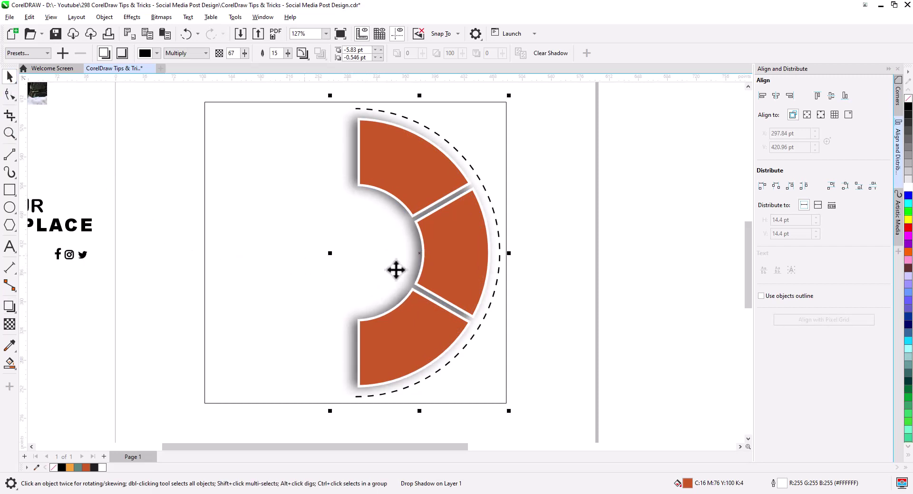
pyautogui.rightClick(417, 264)
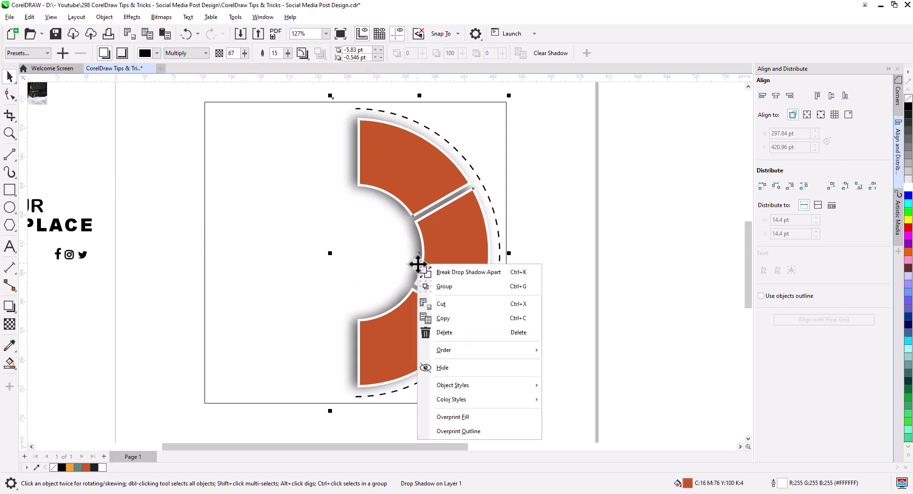
pyautogui.click(466, 277)
pyautogui.click(537, 284)
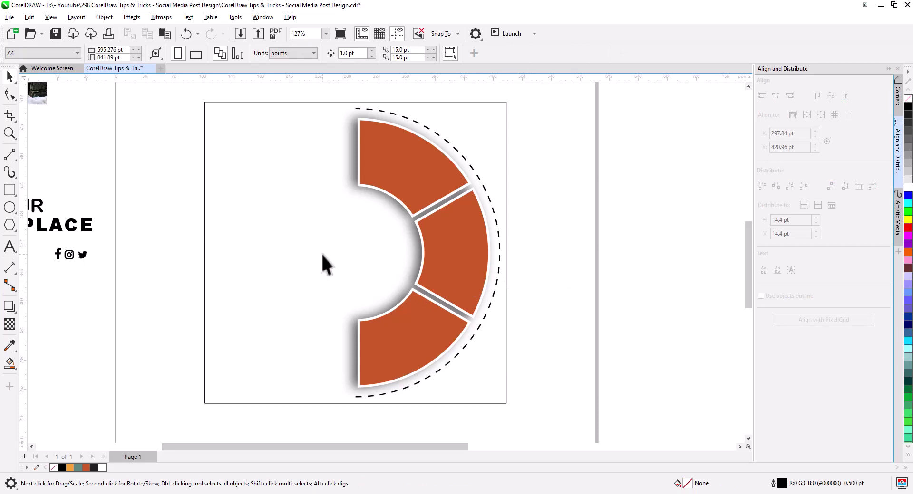
# - Change options for the Lens rectangle from its context menu
pyautogui.click(497, 231)
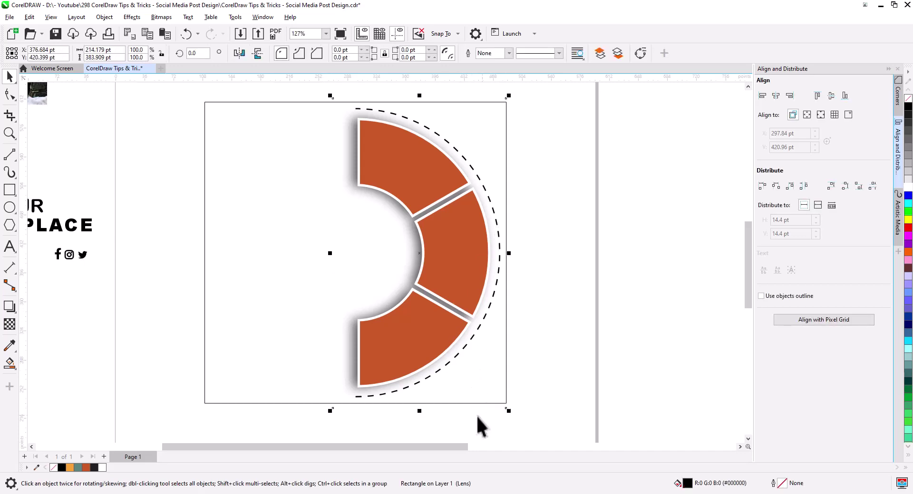
pyautogui.rightClick(343, 395)
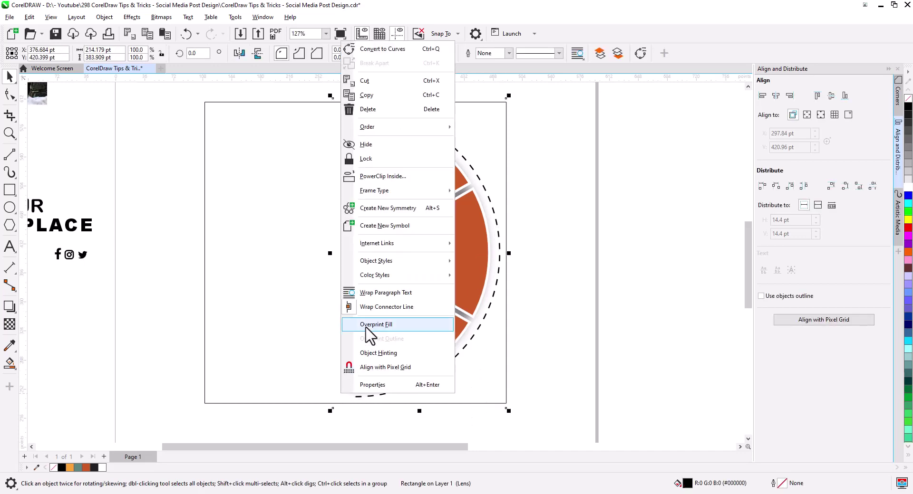
pyautogui.click(381, 180)
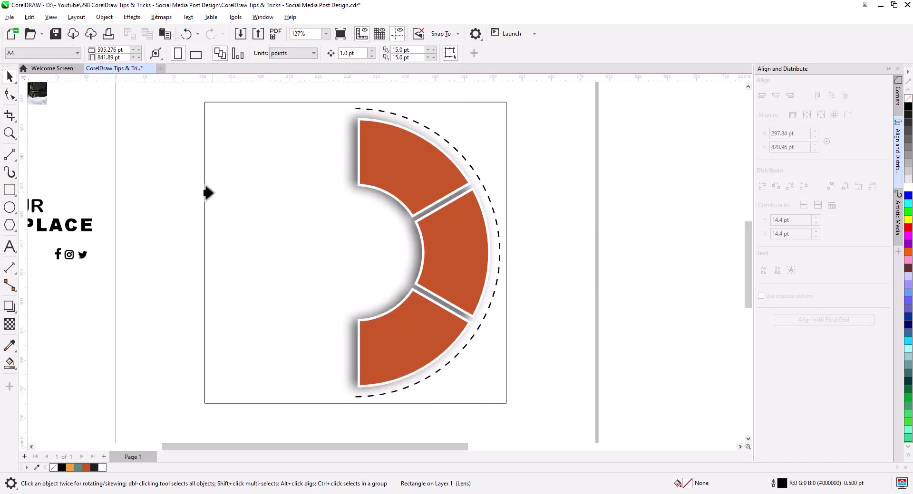
pyautogui.click(205, 193)
pyautogui.click(611, 354)
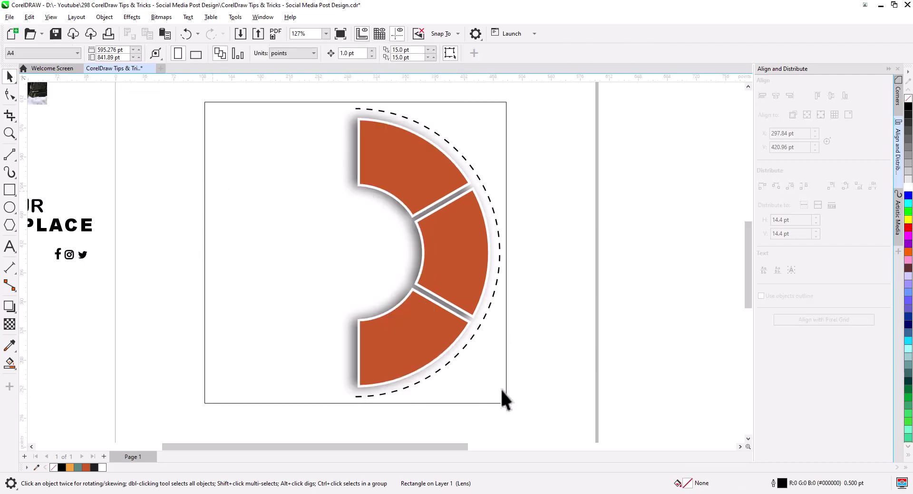
# - Make the dashed arc's outline orange
pyautogui.click(416, 383)
pyautogui.rightClick(70, 468)
pyautogui.click(351, 292)
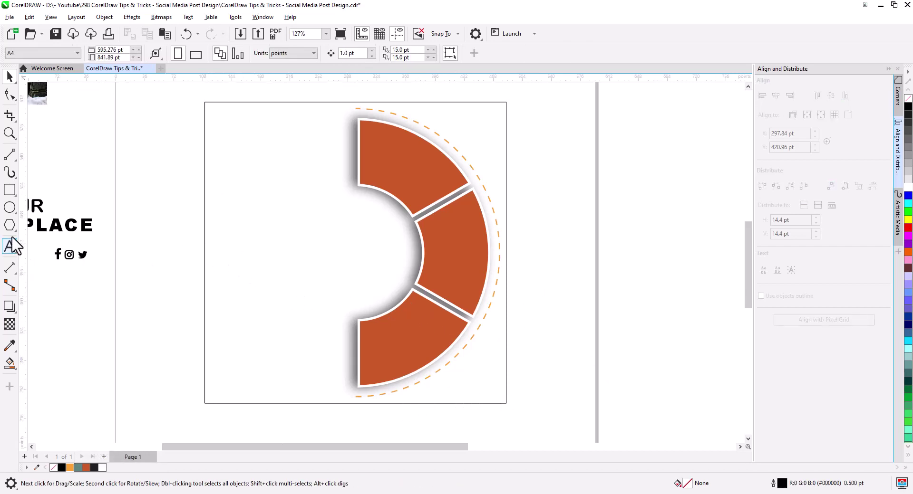
pyautogui.click(10, 190)
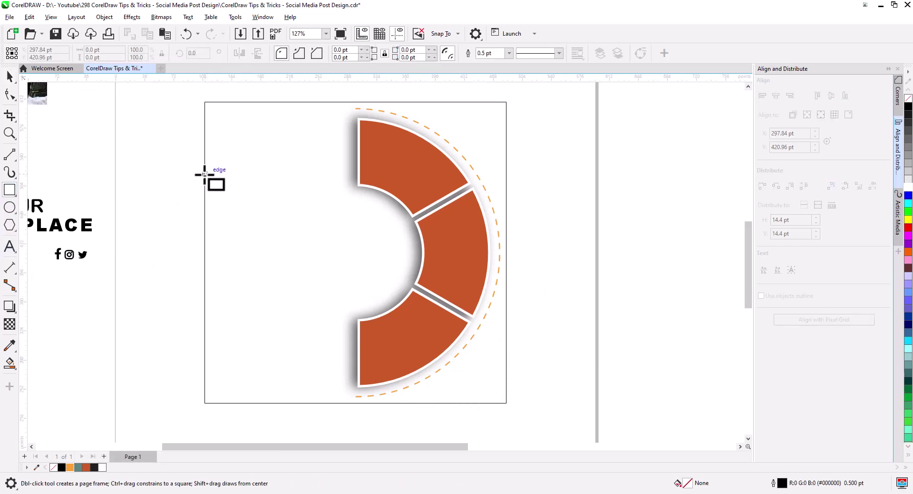
# - Draw a wide rectangle from the page's left edge, centred vertically on the page
pyautogui.moveTo(206, 174); pyautogui.dragTo(447, 347)
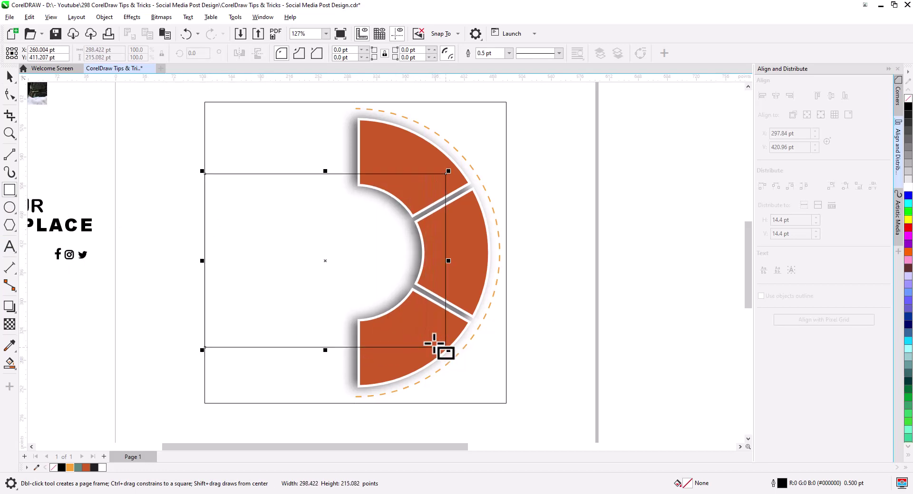
pyautogui.click(9, 76)
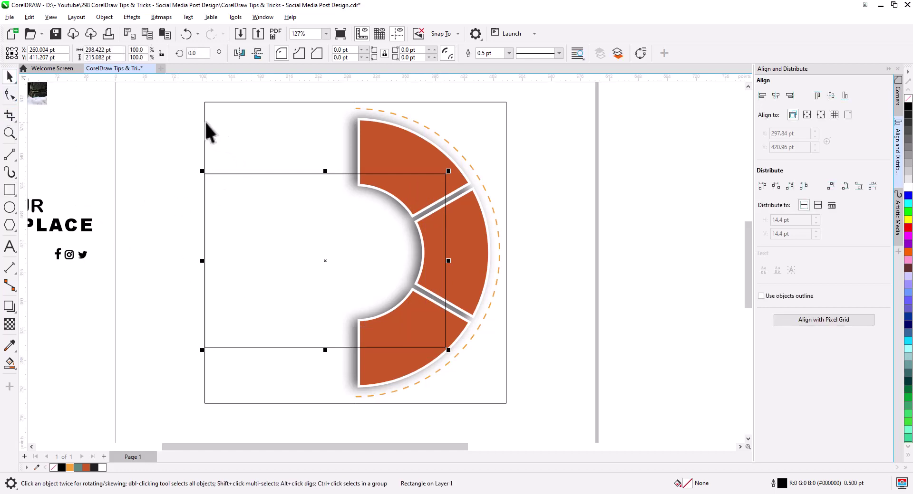
pyautogui.keyDown('shift'); pyautogui.click(269, 167); pyautogui.keyUp('shift')
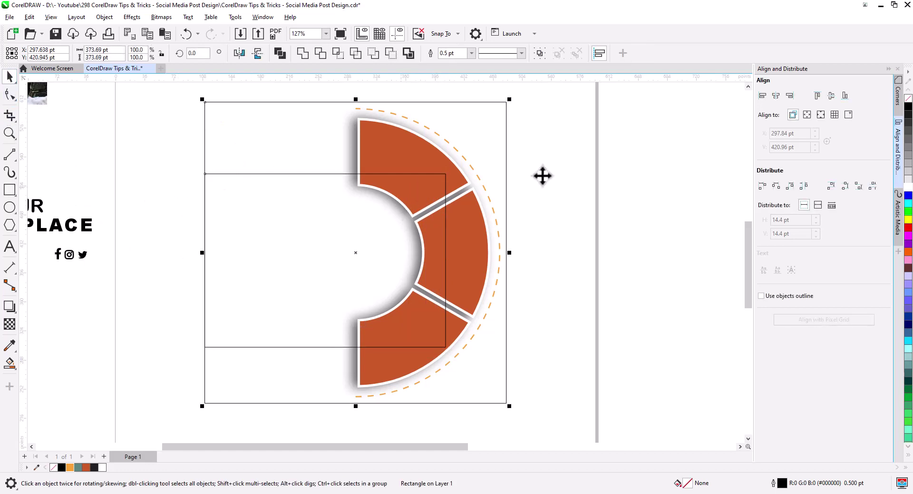
pyautogui.click(831, 96)
pyautogui.click(583, 252)
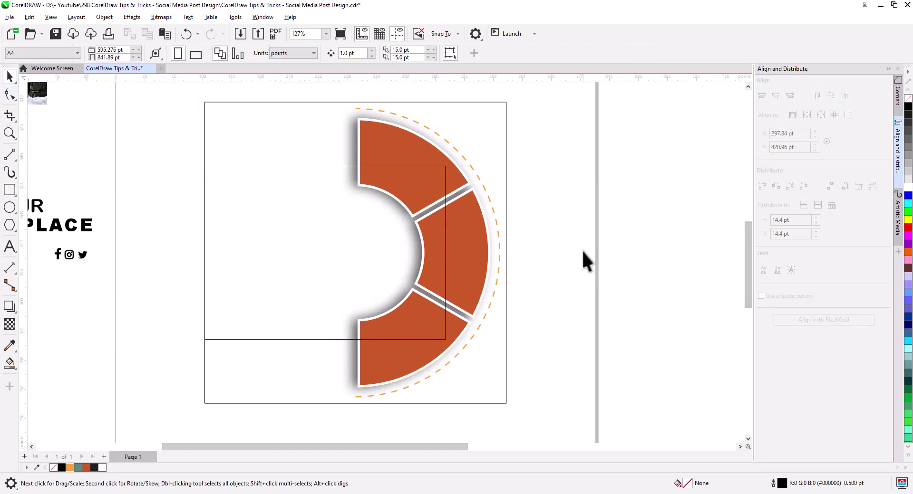
# - Round the rectangle's right-hand corners into a curved end
pyautogui.click(235, 339)
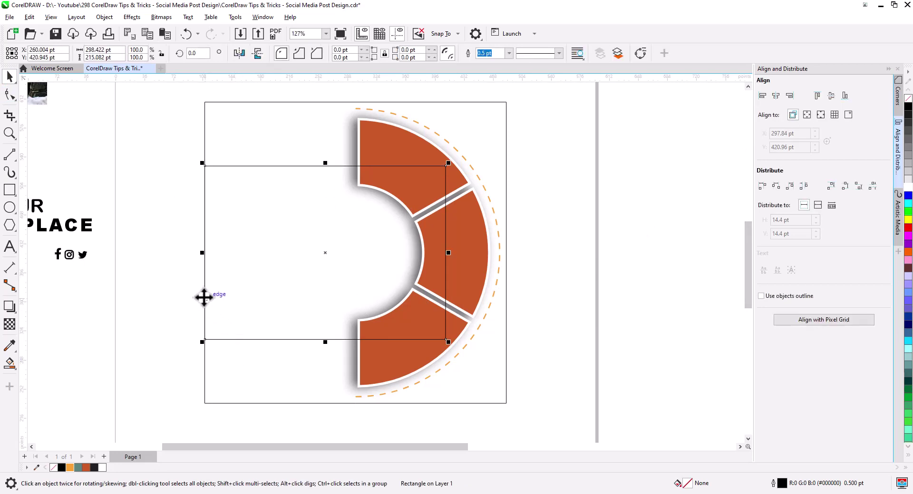
pyautogui.click(9, 94)
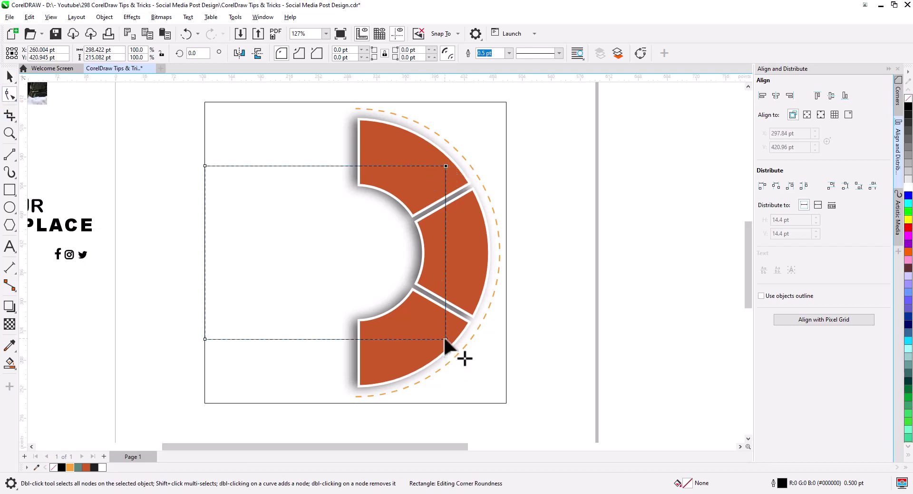
pyautogui.moveTo(445, 340); pyautogui.dragTo(340, 354)
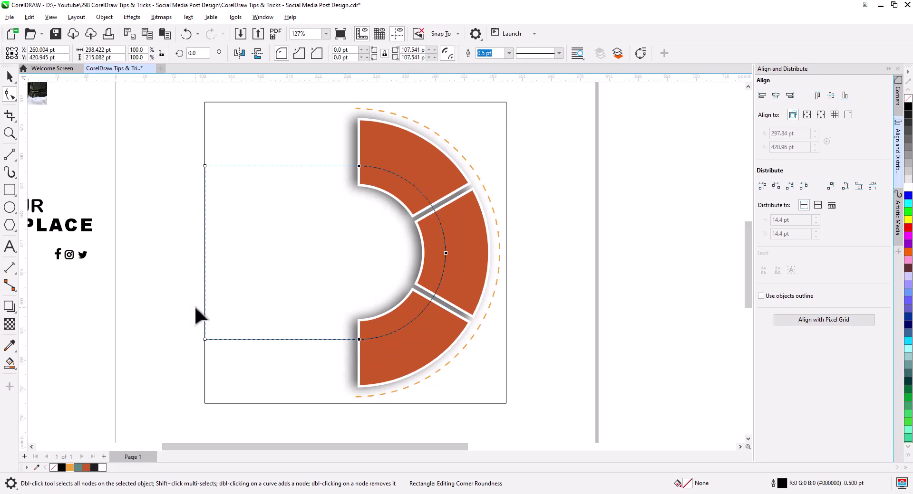
pyautogui.press('space')
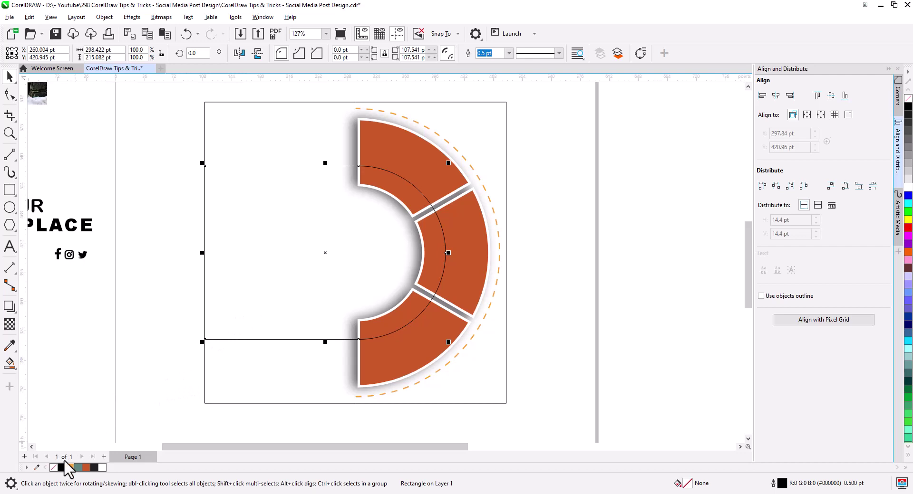
# - Fill the rectangle grey-green and send it to the back of the page
pyautogui.click(78, 468)
pyautogui.click(190, 370)
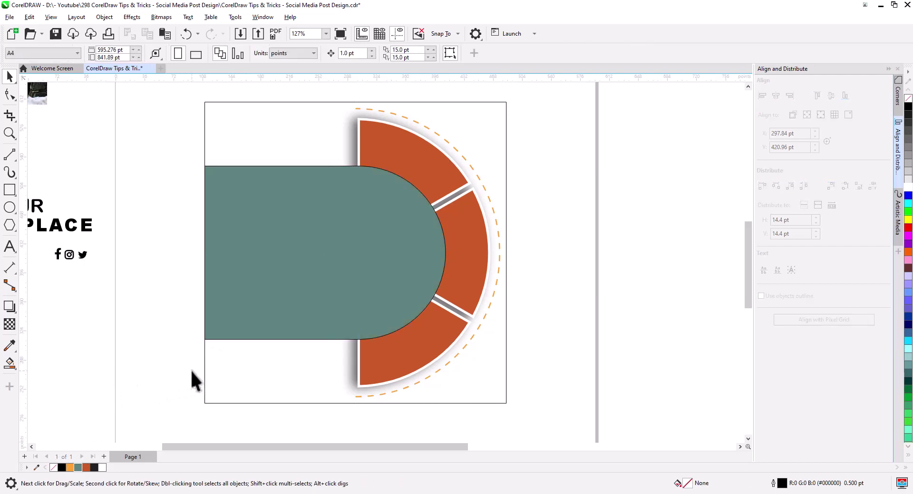
pyautogui.rightClick(302, 263)
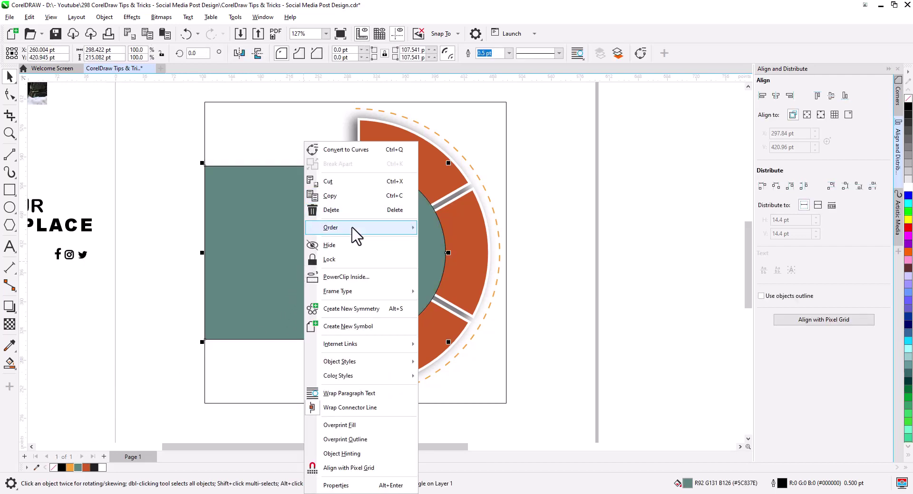
pyautogui.moveTo(357, 228)
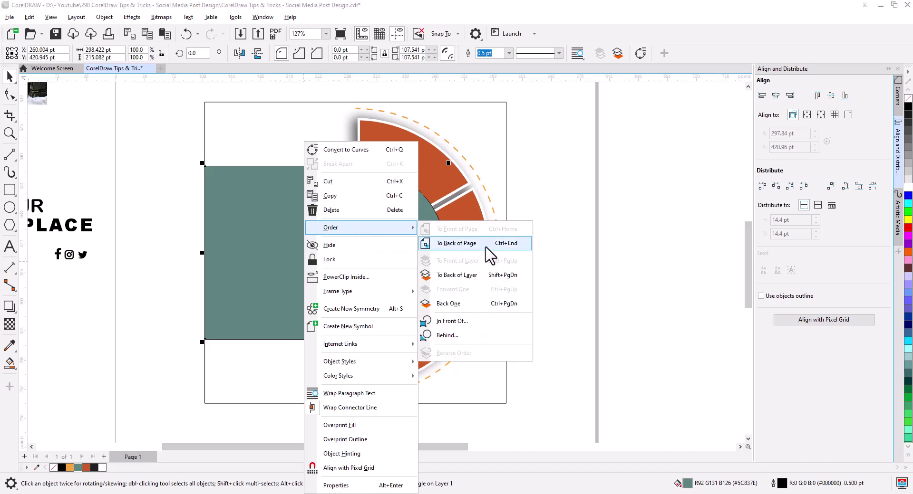
pyautogui.click(489, 257)
pyautogui.click(568, 286)
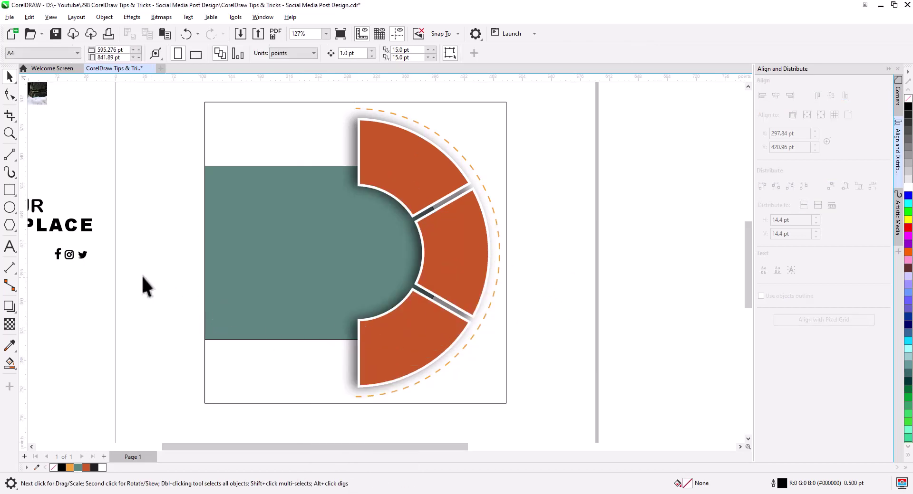
# - Draw a thin strip along the bar's top edge with a slanted right end
pyautogui.click(10, 190)
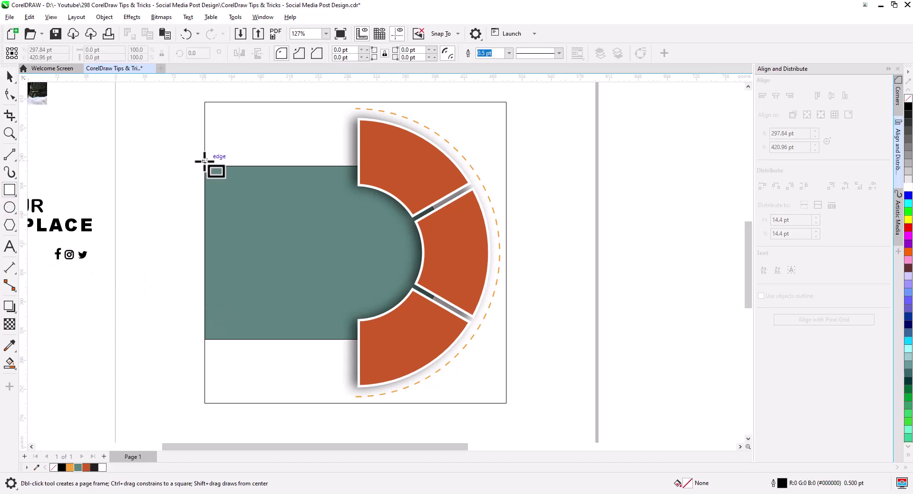
pyautogui.moveTo(205, 160)
pyautogui.mouseDown()
pyautogui.moveTo(271, 178)
pyautogui.moveTo(309, 174)
pyautogui.mouseUp()
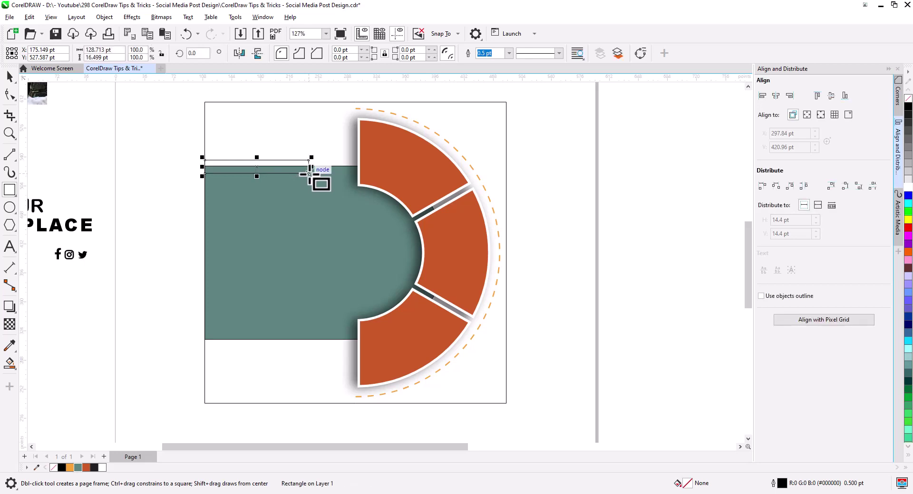
pyautogui.press('space')
pyautogui.rightClick(287, 161)
pyautogui.click(326, 151)
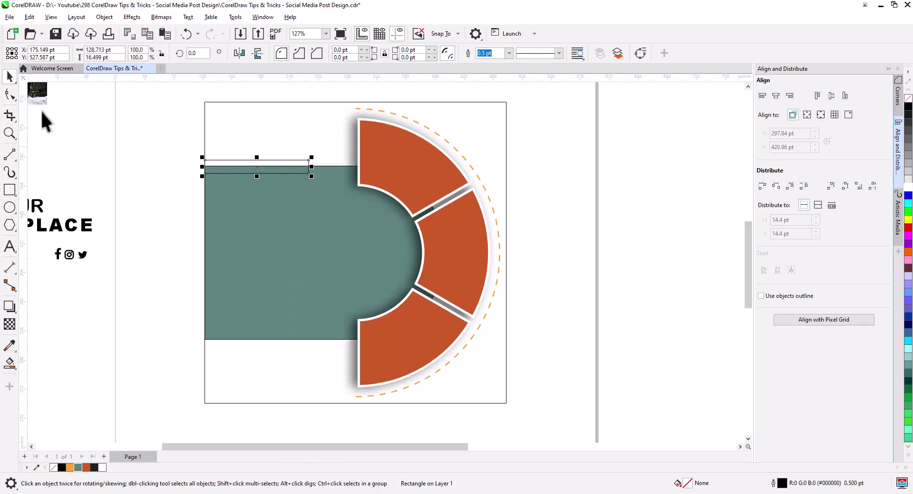
pyautogui.press('F10')
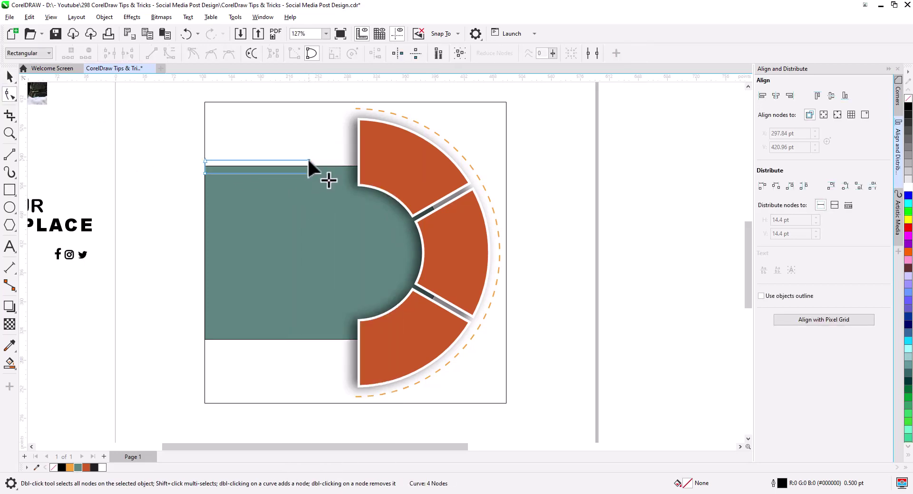
pyautogui.moveTo(308, 161); pyautogui.dragTo(291, 161)
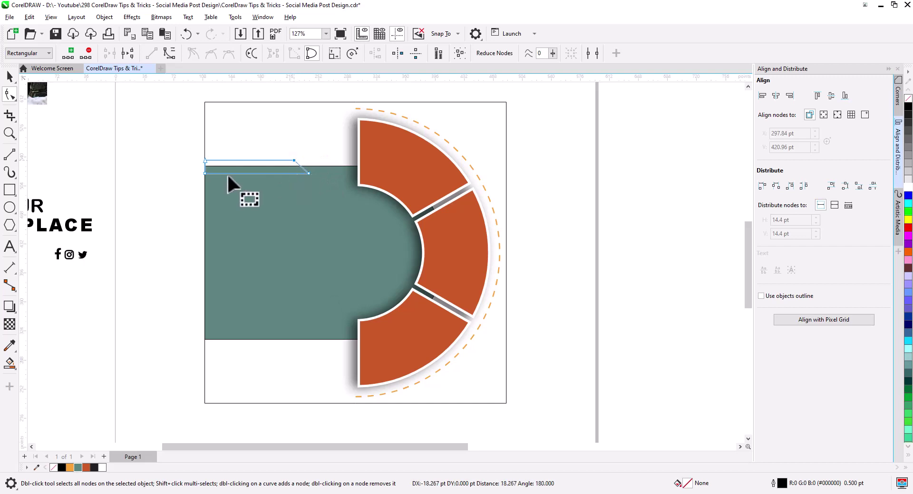
pyautogui.click(10, 76)
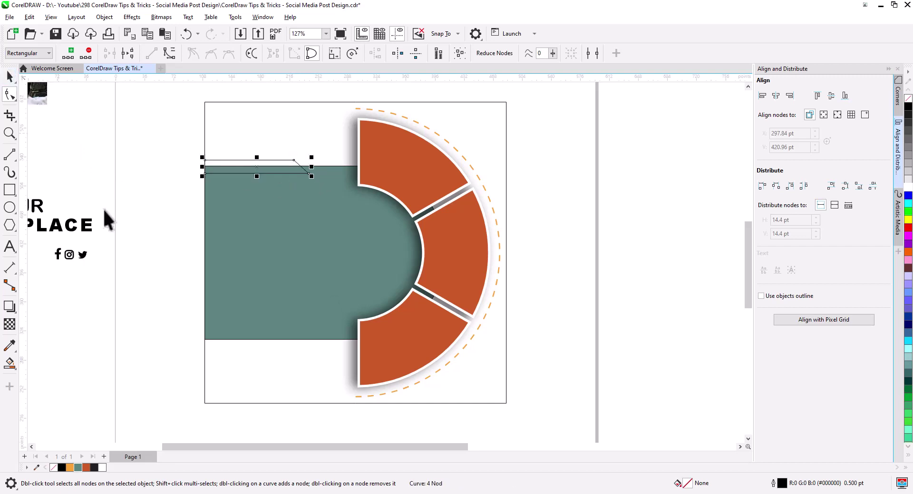
# - Fill the strip orange, copy it to the bottom edge, and centre both vertically on the page
pyautogui.click(70, 467)
pyautogui.moveTo(273, 169); pyautogui.dragTo(276, 340)
pyautogui.click(297, 361)
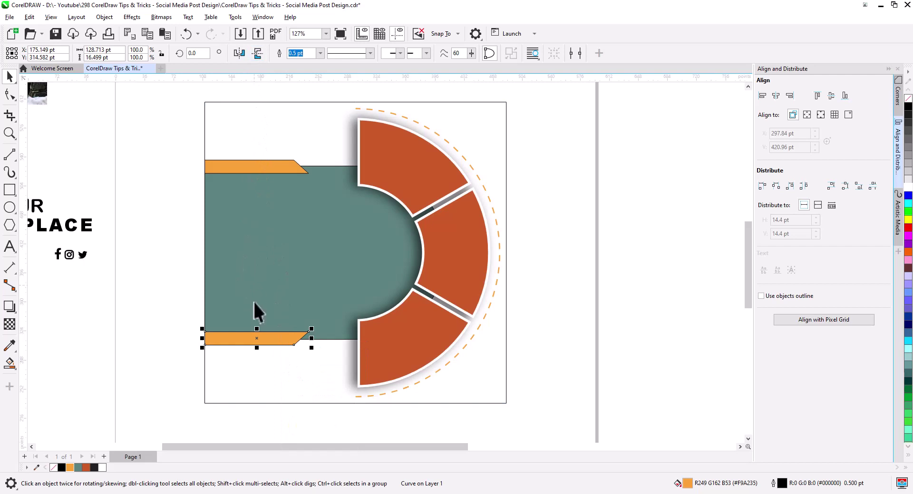
pyautogui.moveTo(283, 343); pyautogui.dragTo(283, 347)
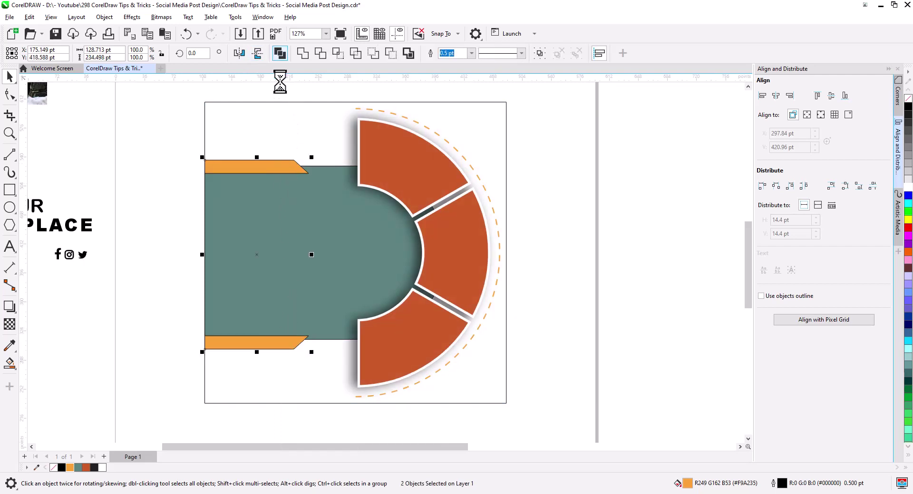
pyautogui.click(233, 234)
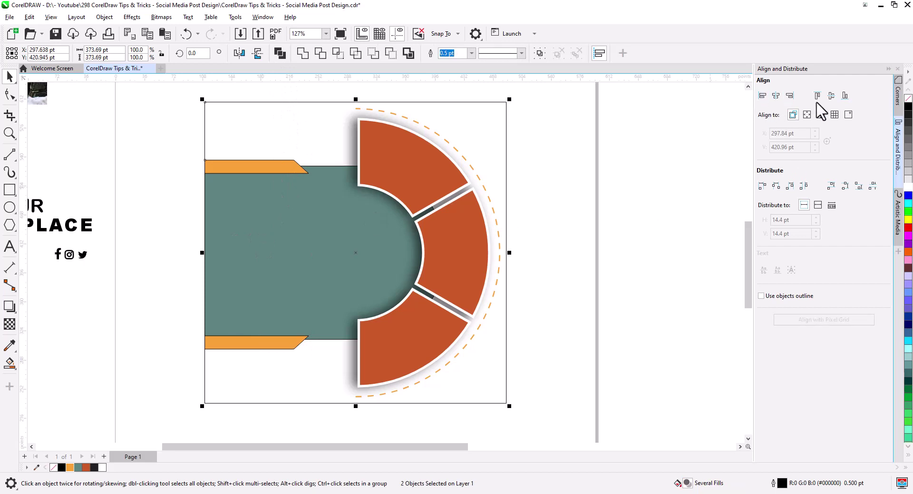
pyautogui.click(831, 96)
pyautogui.click(623, 221)
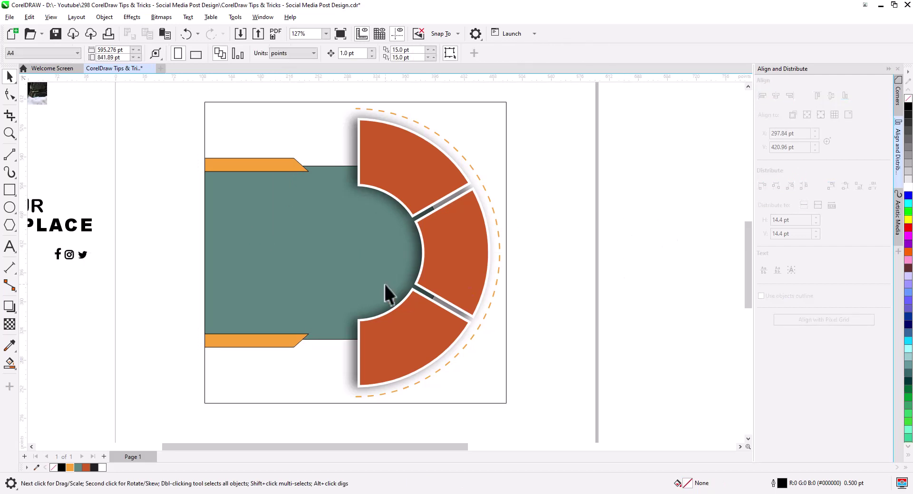
# - Convert the dashed orange arc's outline into a filled object
pyautogui.click(499, 279)
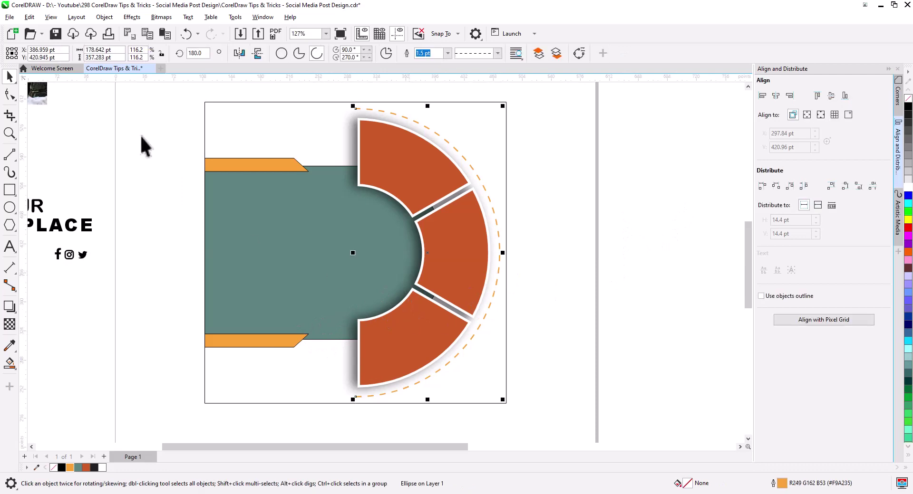
pyautogui.click(104, 16)
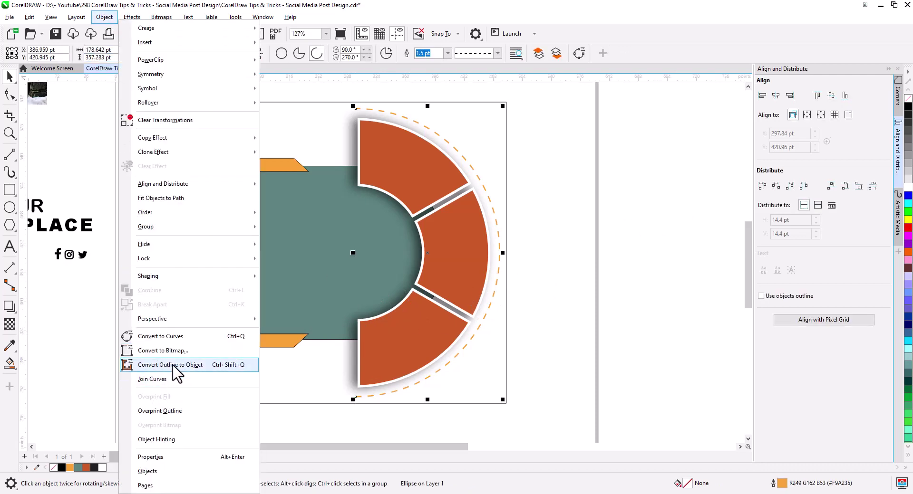
pyautogui.click(222, 365)
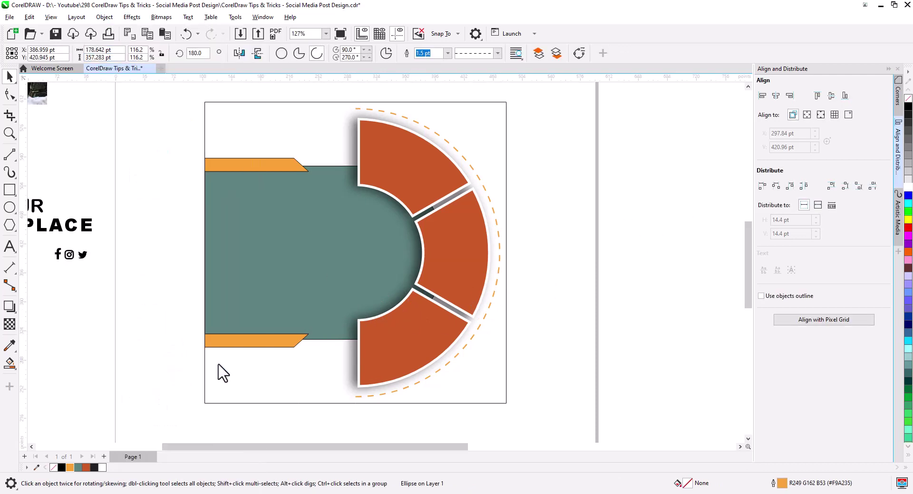
pyautogui.click(595, 309)
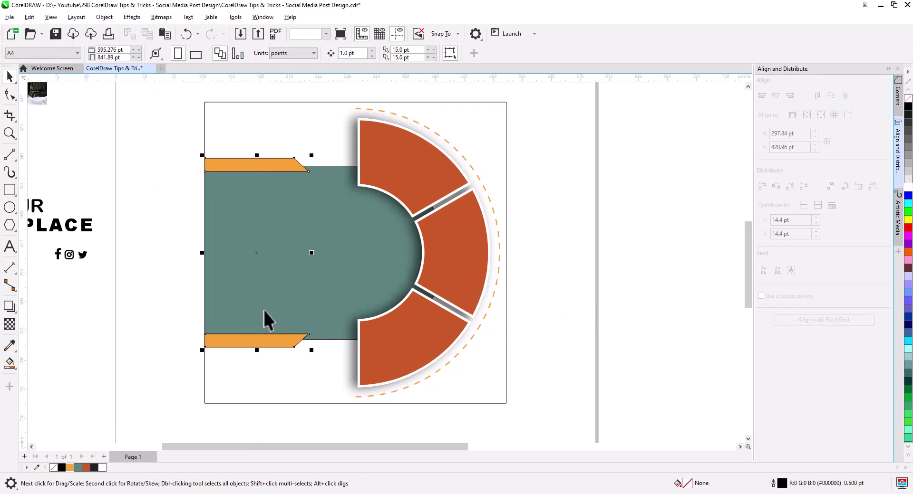
# - Set the outline of both orange strips to none
pyautogui.rightClick(908, 99)
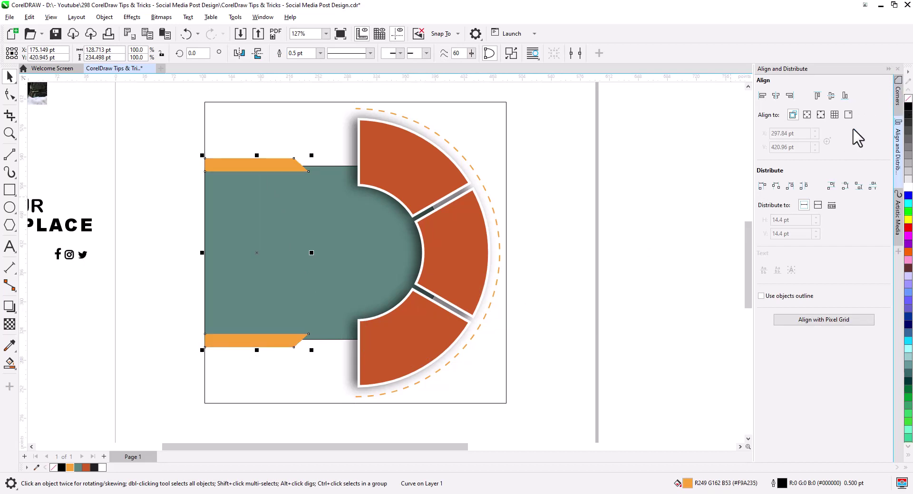
pyautogui.click(629, 221)
pyautogui.click(318, 165)
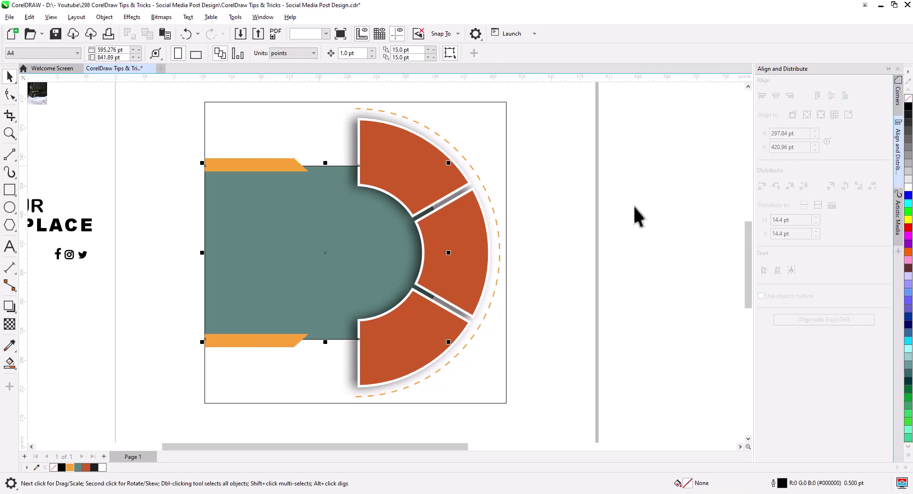
pyautogui.click(625, 206)
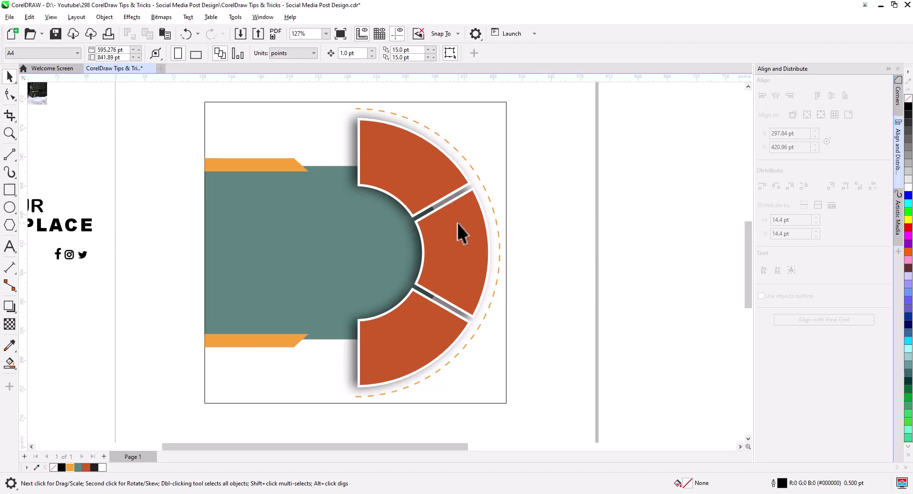
# - PowerClip the lake photo inside the top orange segment
pyautogui.scroll(-1, 301, 237)
pyautogui.moveTo(302, 236); pyautogui.dragTo(347, 282)
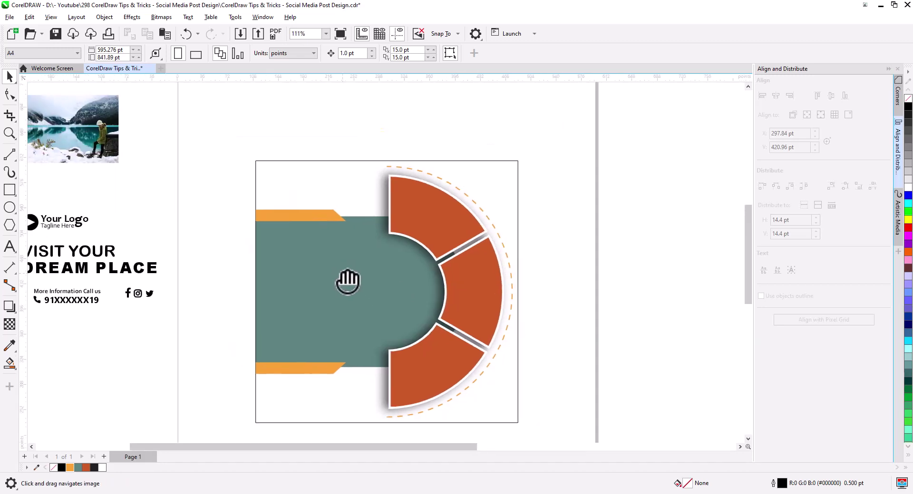
pyautogui.click(399, 259)
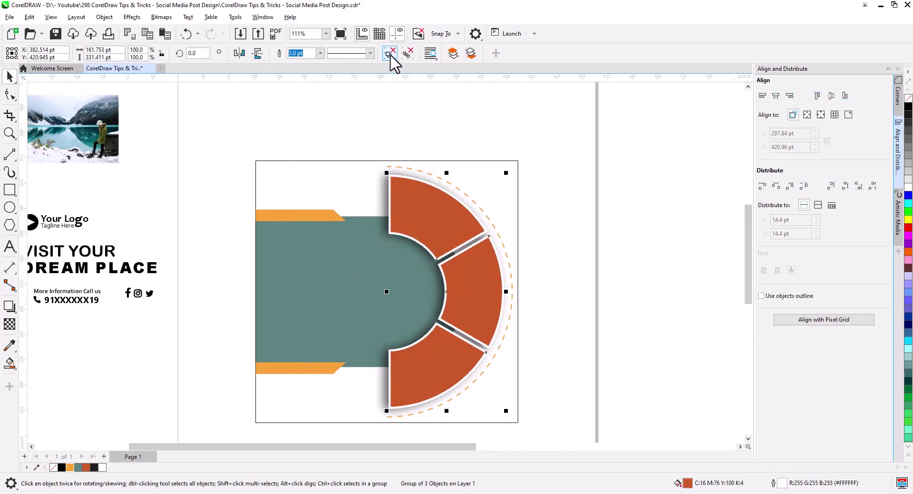
pyautogui.moveTo(165, 191); pyautogui.dragTo(290, 230)
pyautogui.rightClick(198, 173)
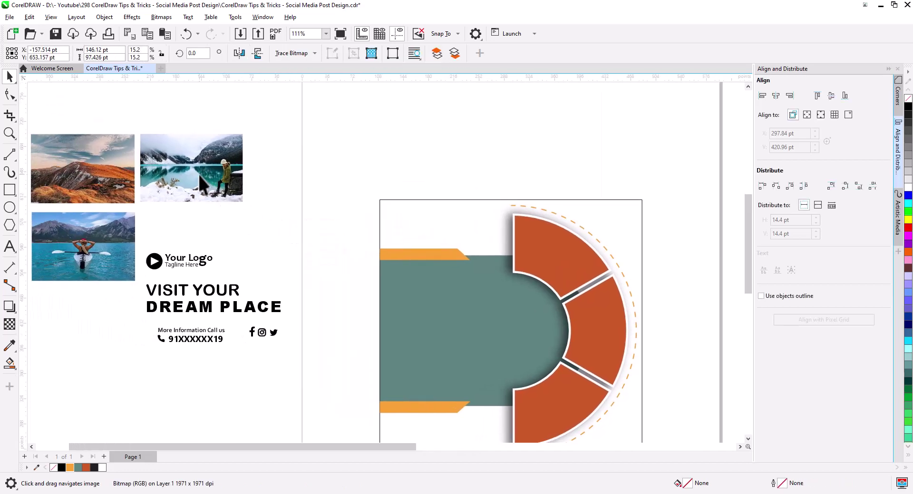
pyautogui.click(266, 305)
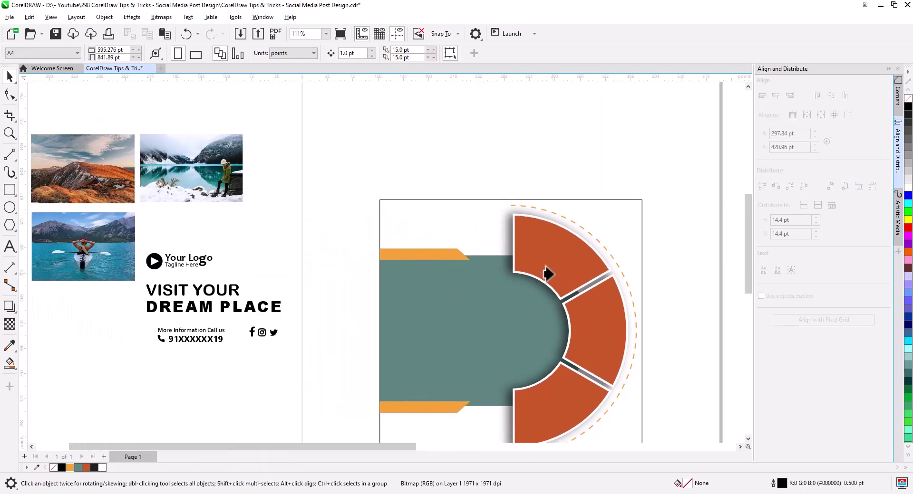
pyautogui.click(550, 269)
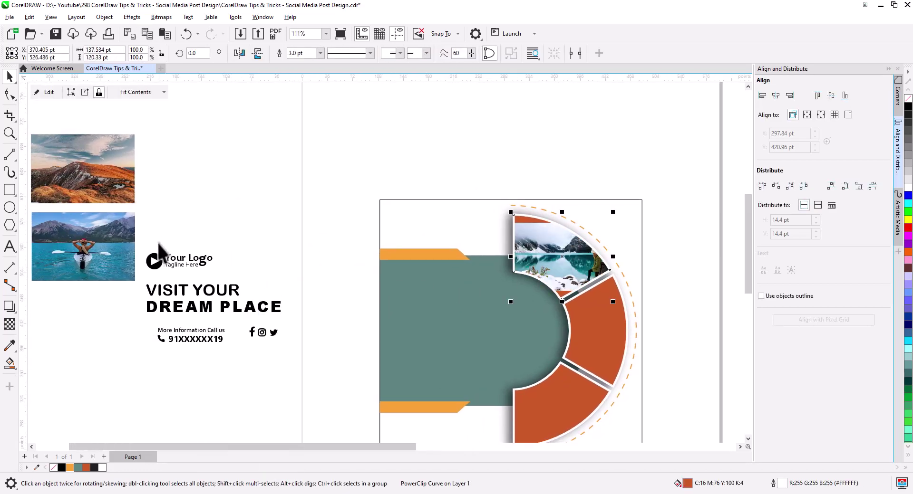
# - PowerClip the mountain photo inside the bottom orange segment
pyautogui.click(93, 183)
pyautogui.rightClick(113, 182)
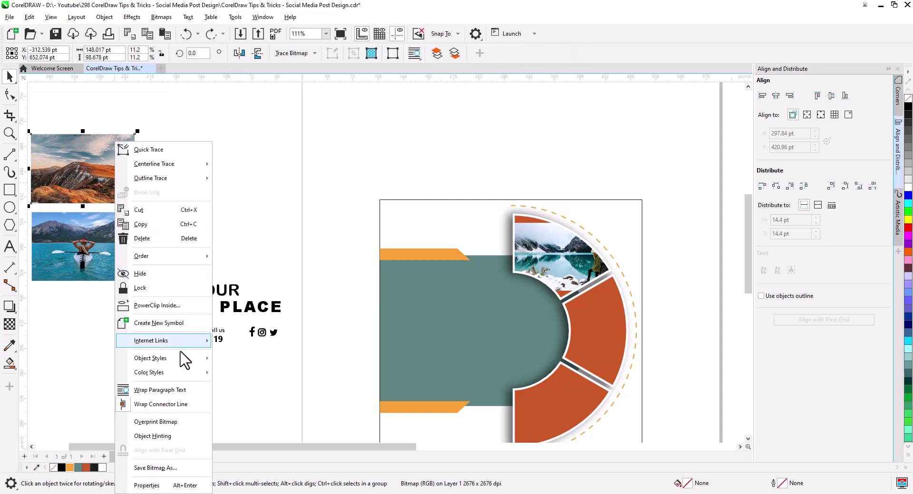
pyautogui.click(175, 306)
pyautogui.click(535, 410)
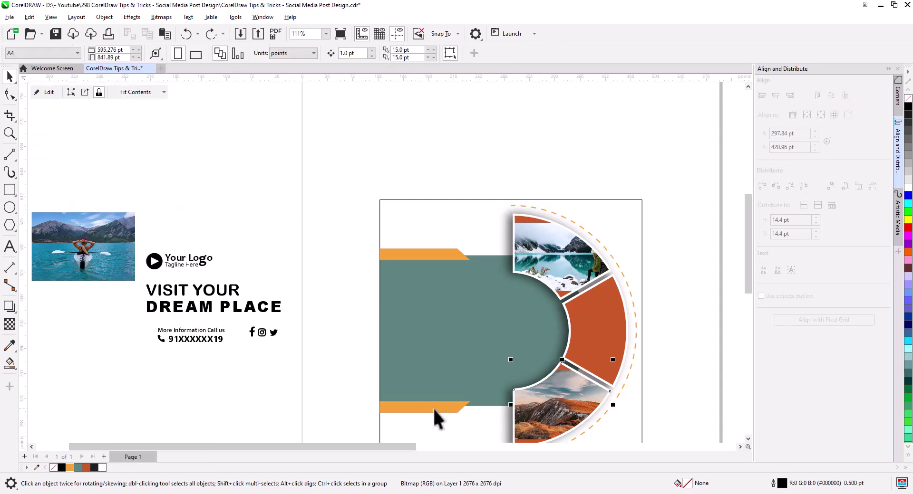
# - PowerClip the kayak photo inside the middle orange segment
pyautogui.click(117, 264)
pyautogui.rightClick(111, 267)
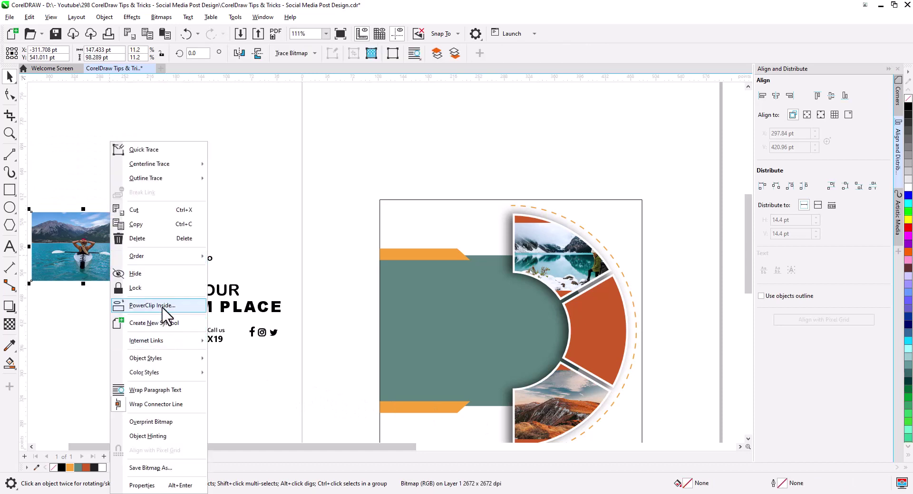
pyautogui.click(162, 308)
pyautogui.click(577, 336)
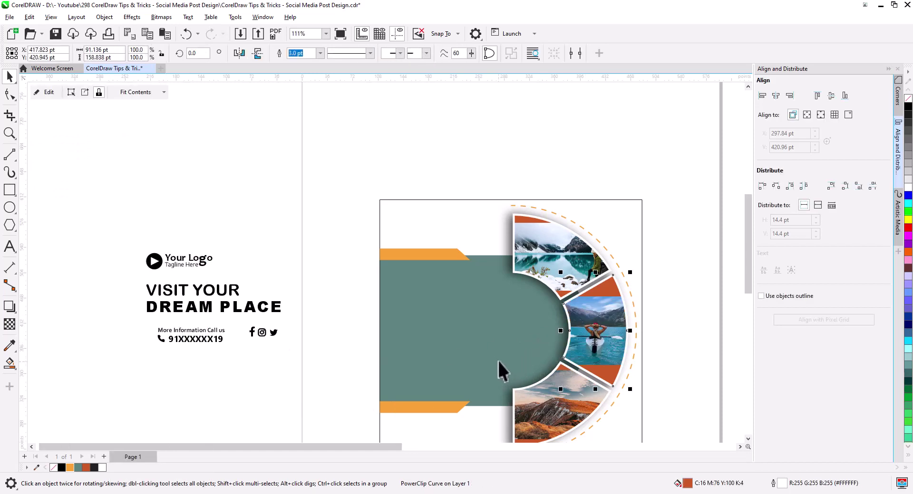
pyautogui.click(583, 252)
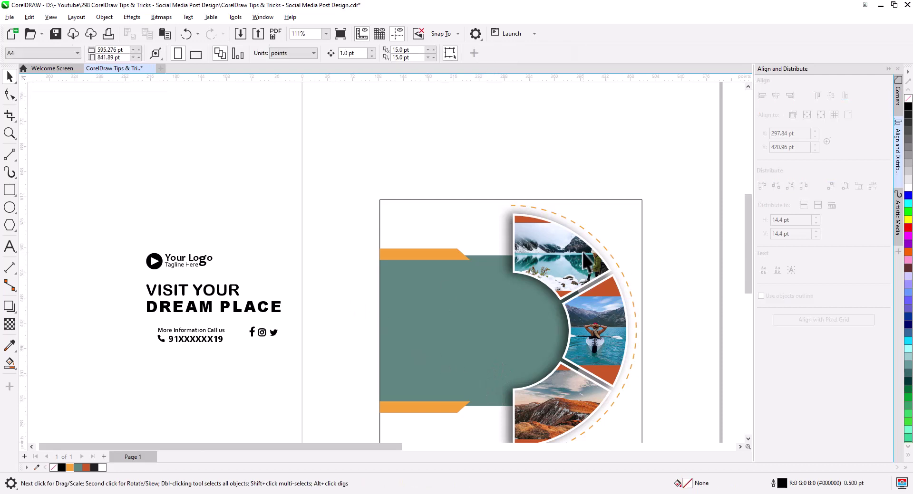
# - Enlarge the lake photo in the top segment, shift it right and mirror it horizontally
pyautogui.click(49, 92)
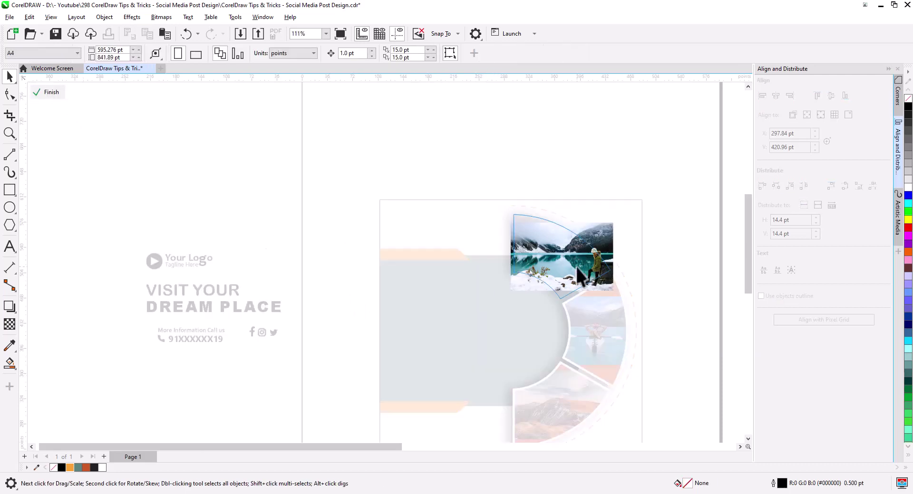
pyautogui.scroll(4, 580, 263)
pyautogui.moveTo(624, 300); pyautogui.dragTo(538, 336)
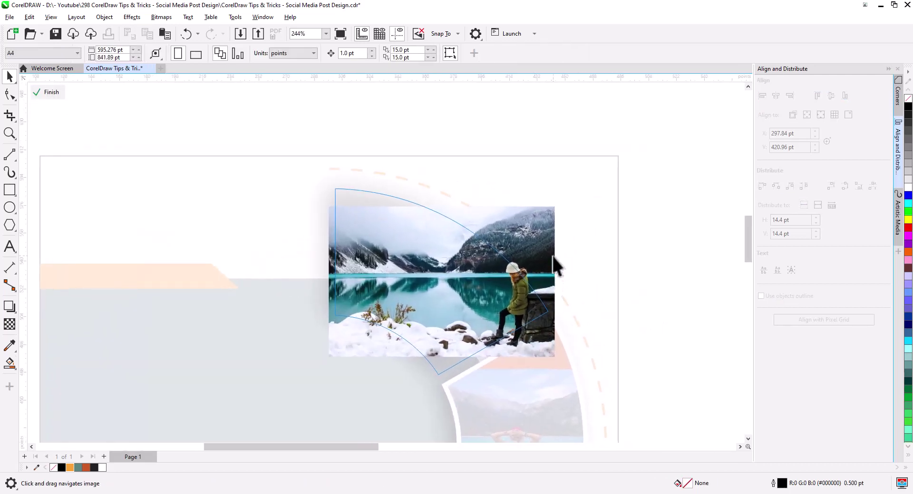
pyautogui.click(546, 292)
pyautogui.moveTo(559, 365); pyautogui.dragTo(596, 394)
pyautogui.moveTo(575, 357); pyautogui.dragTo(611, 358)
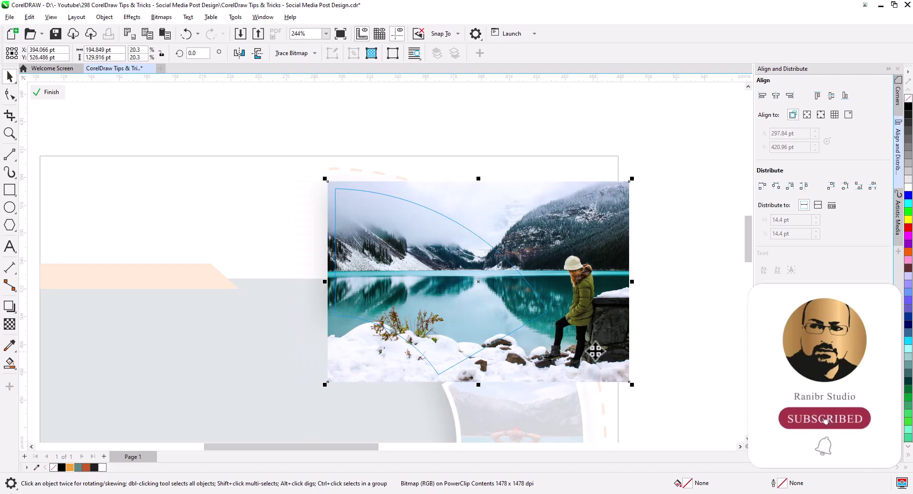
pyautogui.click(433, 315)
pyautogui.click(240, 53)
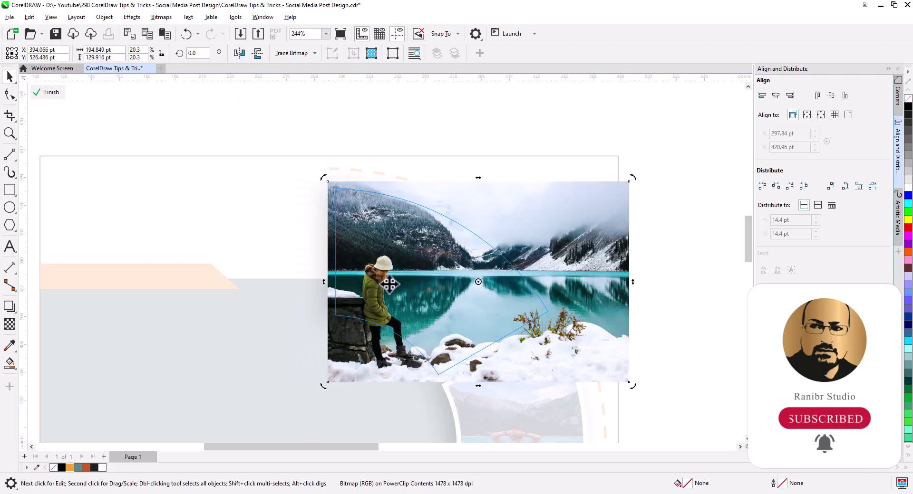
pyautogui.moveTo(340, 345); pyautogui.dragTo(344, 341)
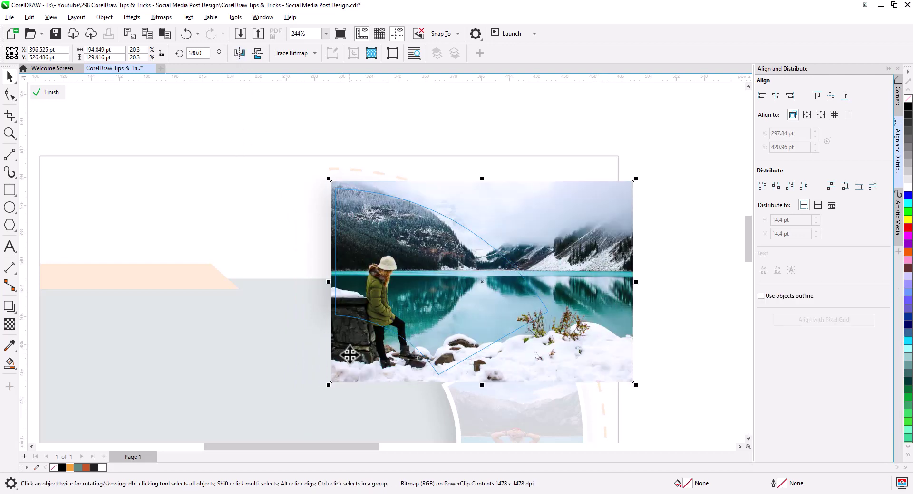
pyautogui.click(52, 93)
pyautogui.click(204, 141)
# - Enlarge the kayak photo in the middle segment and nudge it up slightly
pyautogui.scroll(-1, 382, 262)
pyautogui.moveTo(425, 318); pyautogui.dragTo(349, 186)
pyautogui.click(414, 252)
pyautogui.click(48, 92)
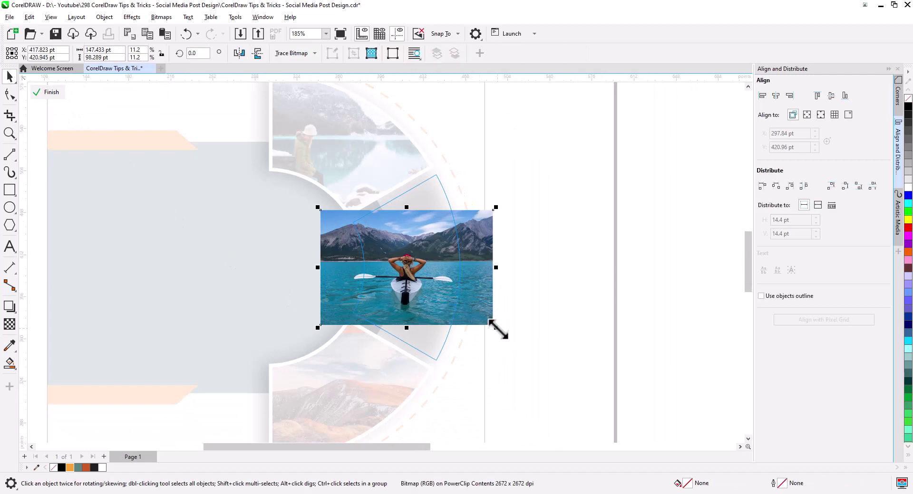
pyautogui.moveTo(498, 328); pyautogui.dragTo(555, 375)
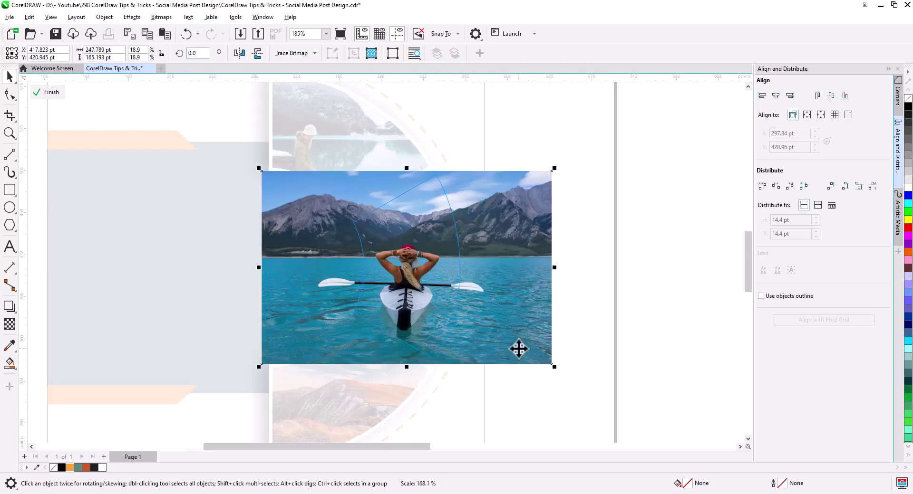
pyautogui.moveTo(478, 347); pyautogui.dragTo(478, 346)
pyautogui.click(48, 93)
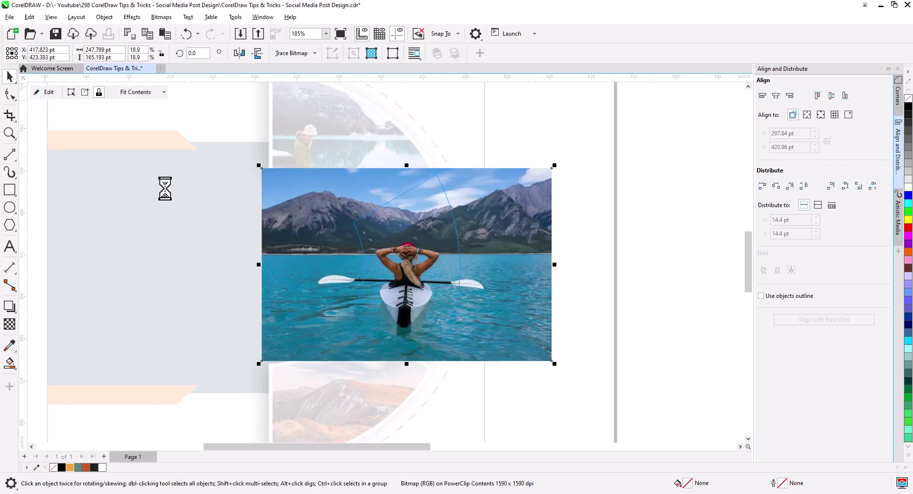
pyautogui.click(508, 368)
# - Enlarge the mountain photo in the bottom segment and shift it right
pyautogui.scroll(-1, 479, 308)
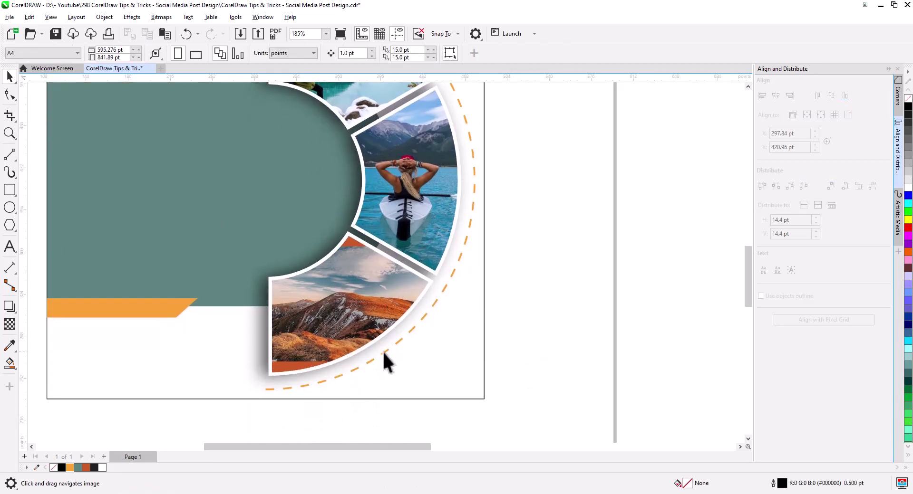
pyautogui.click(343, 307)
pyautogui.click(47, 91)
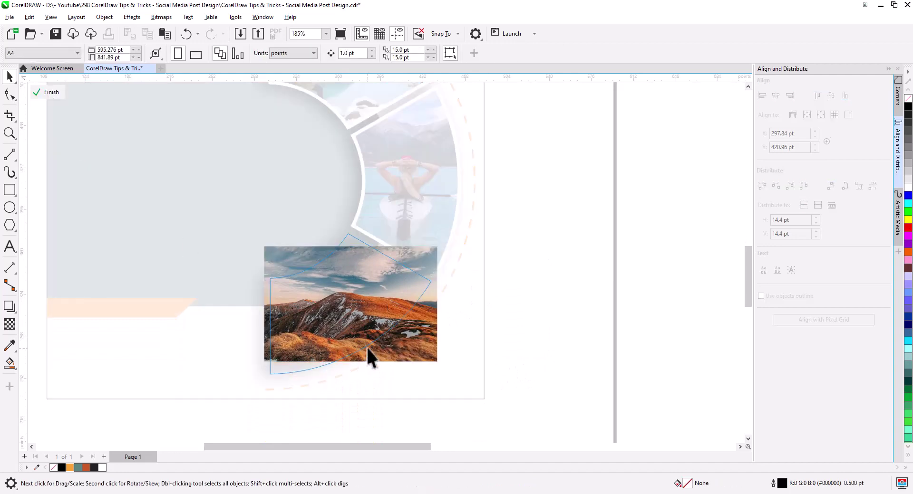
pyautogui.moveTo(437, 363); pyautogui.dragTo(466, 383)
pyautogui.moveTo(415, 362); pyautogui.dragTo(443, 364)
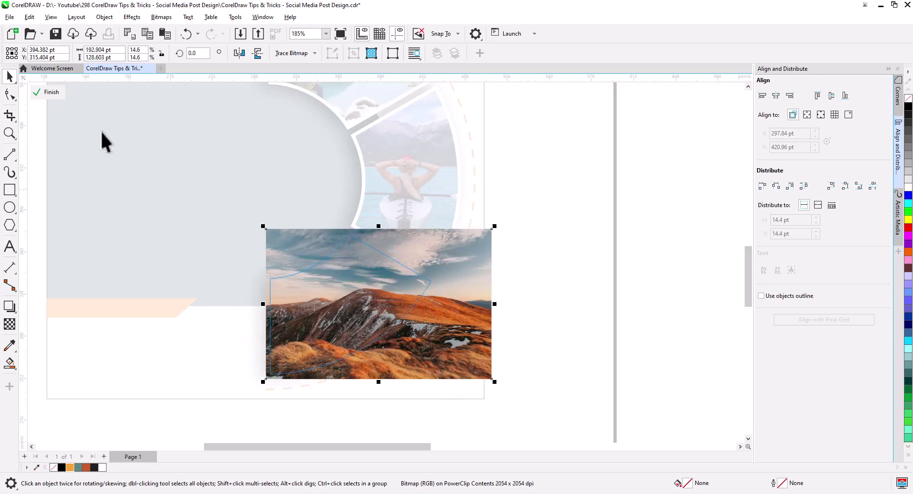
pyautogui.click(50, 93)
pyautogui.scroll(-2, 341, 345)
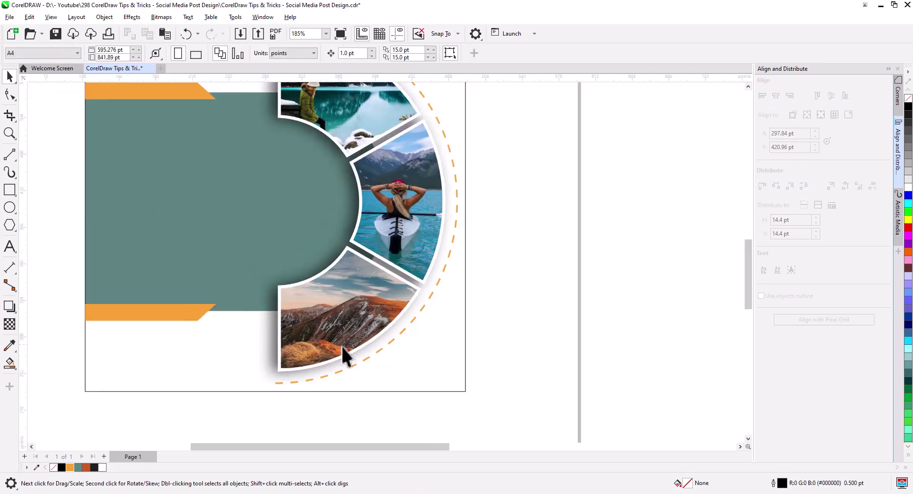
pyautogui.scroll(-1, 347, 341)
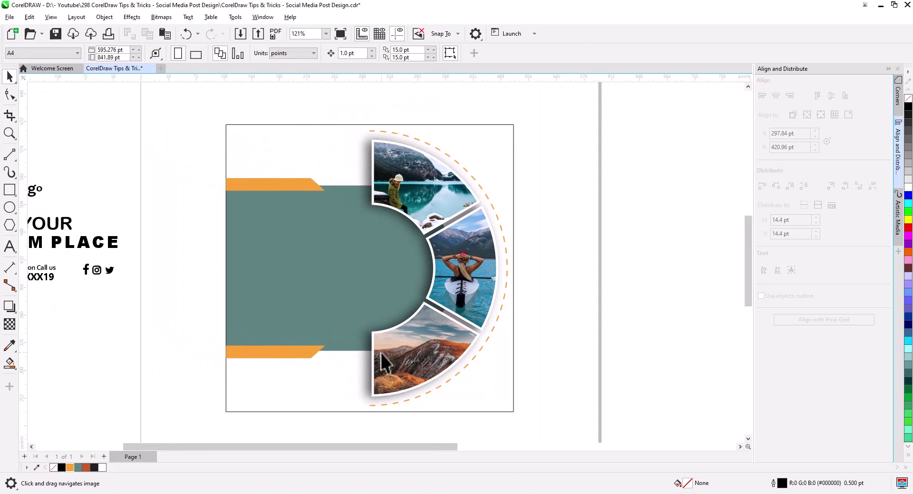
# - Drag the Your Logo group onto the design's top-left corner
pyautogui.scroll(-1, 381, 352)
pyautogui.moveTo(391, 356); pyautogui.dragTo(472, 351)
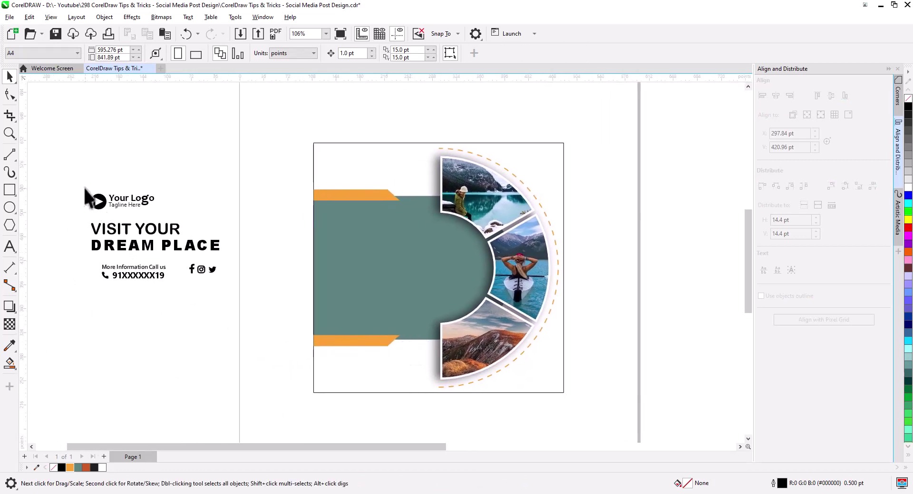
pyautogui.moveTo(137, 201); pyautogui.dragTo(368, 162)
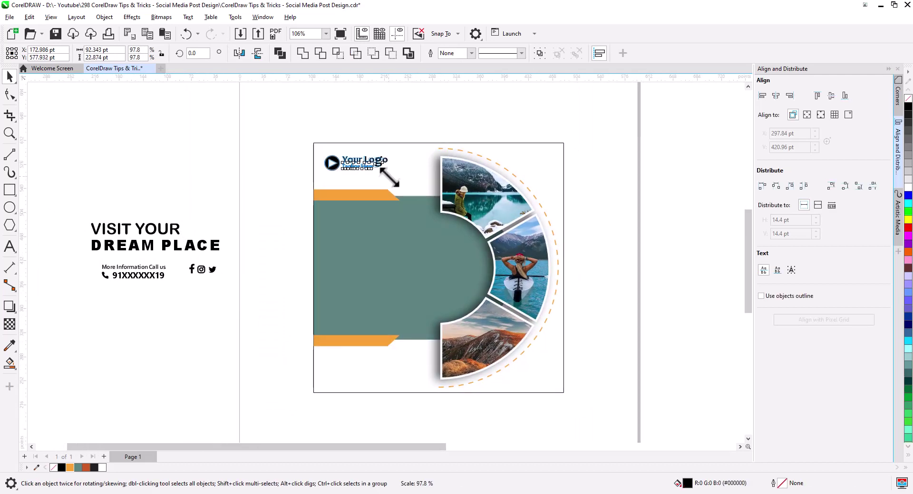
pyautogui.click(296, 196)
pyautogui.moveTo(98, 260); pyautogui.dragTo(338, 363)
pyautogui.click(183, 289)
# - Place the phone block bottom-left, the social icons top-right, and the heading on the teal bar
pyautogui.moveTo(201, 270); pyautogui.dragTo(542, 160)
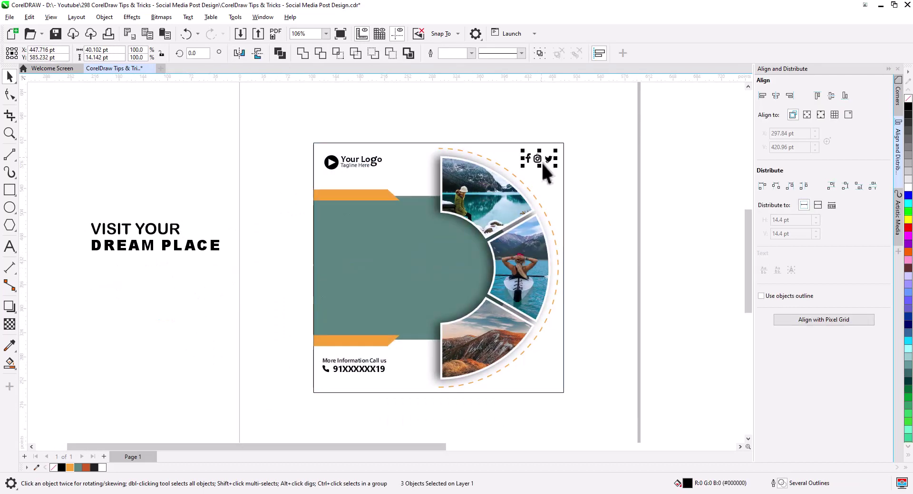
pyautogui.moveTo(72, 202); pyautogui.dragTo(257, 279)
pyautogui.moveTo(189, 249); pyautogui.dragTo(415, 257)
pyautogui.scroll(2, 382, 274)
pyautogui.press('Escape')
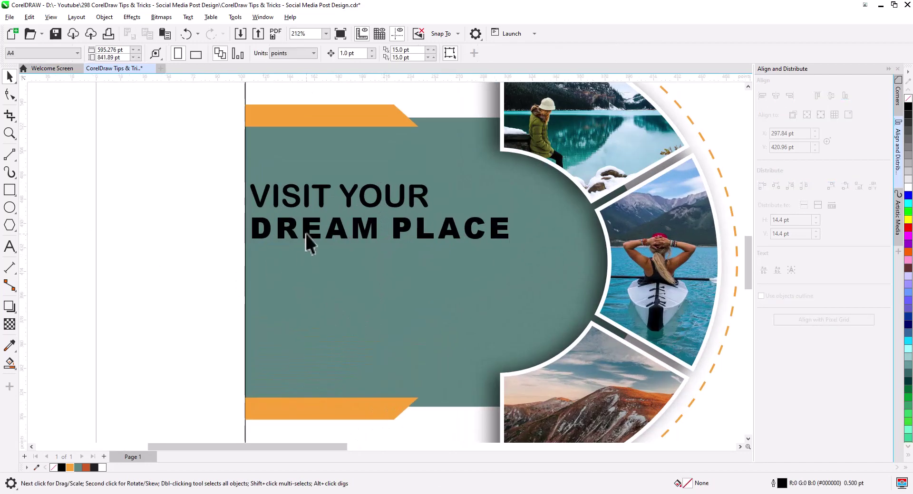
pyautogui.moveTo(310, 235); pyautogui.dragTo(327, 338)
# - Break VISIT YOUR and DREAM PLACE each onto two lines
pyautogui.click(343, 196)
pyautogui.moveTo(340, 196); pyautogui.dragTo(349, 198)
pyautogui.doubleClick(350, 198)
pyautogui.moveTo(342, 199); pyautogui.dragTo(352, 200)
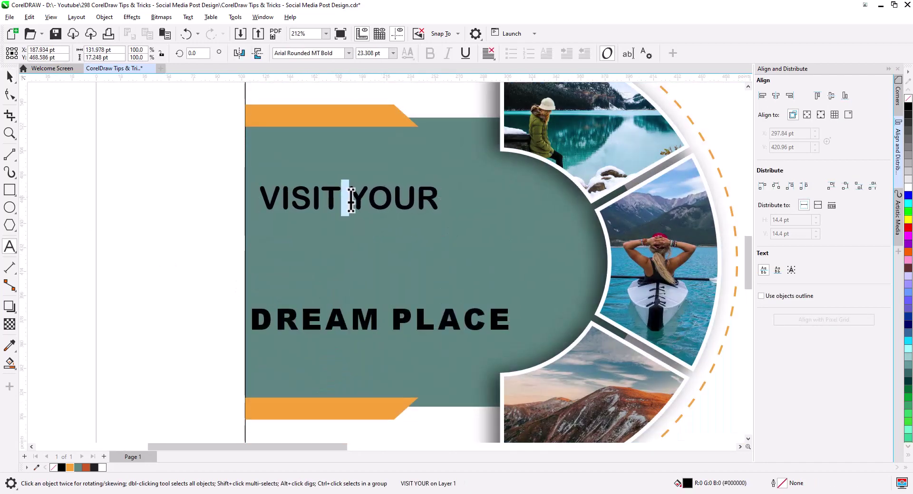
pyautogui.press('Return')
pyautogui.click(378, 328)
pyautogui.press('Return')
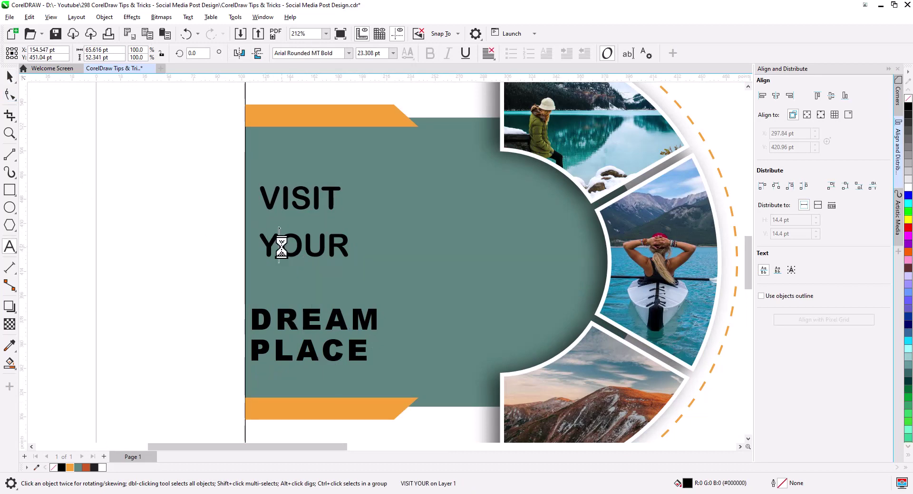
# - Colour VISIT and DREAM orange, and YOUR and PLACE white
pyautogui.doubleClick(281, 249)
pyautogui.click(908, 187)
pyautogui.doubleClick(303, 200)
pyautogui.click(70, 468)
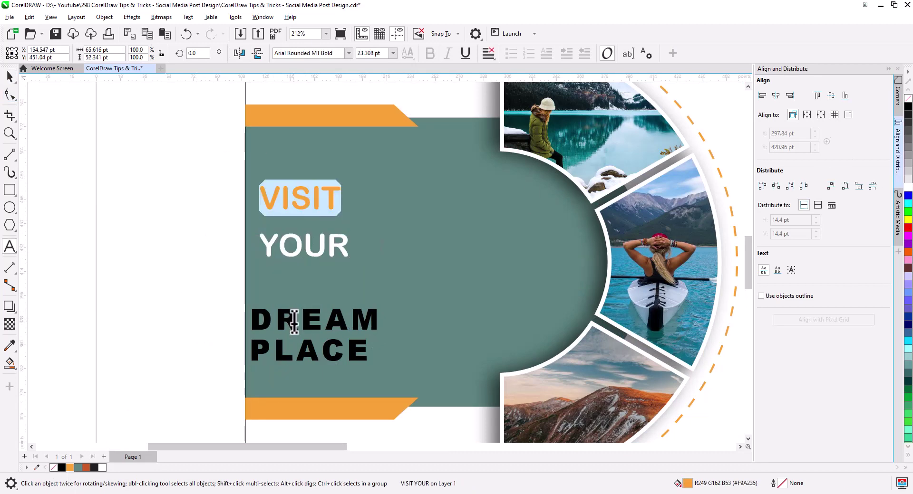
pyautogui.doubleClick(291, 320)
pyautogui.click(70, 468)
pyautogui.doubleClick(311, 351)
pyautogui.click(908, 180)
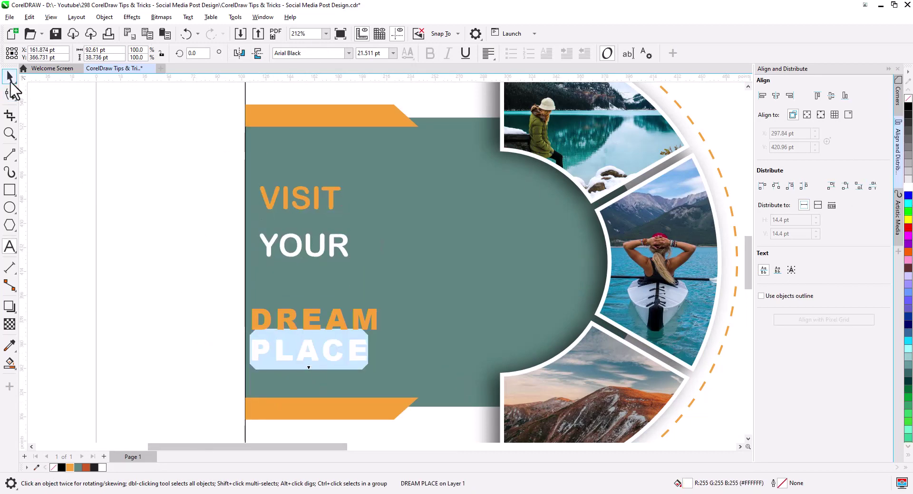
# - Tighten the line spacing so YOUR sits close to VISIT, with DREAM PLACE right below
pyautogui.click(10, 94)
pyautogui.click(301, 259)
pyautogui.click(261, 248)
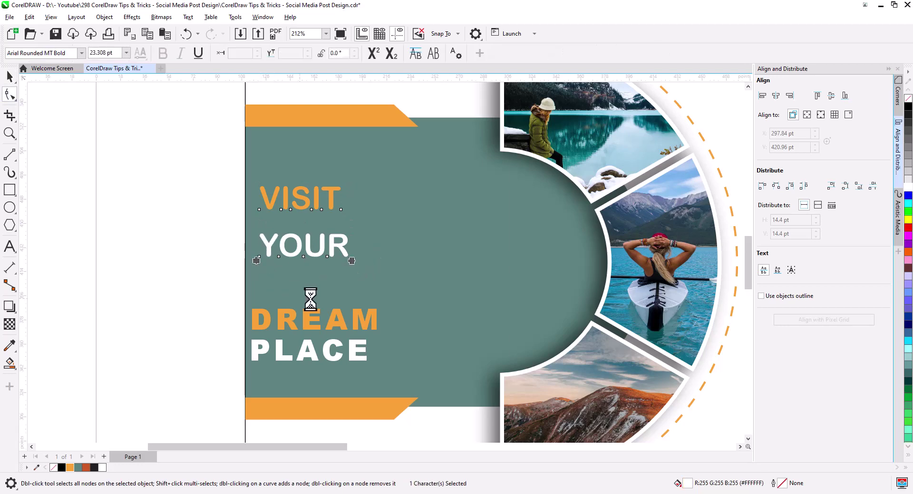
pyautogui.moveTo(255, 259); pyautogui.dragTo(256, 248)
pyautogui.click(10, 78)
pyautogui.moveTo(290, 321); pyautogui.dragTo(301, 278)
# - Enlarge and group the headline, then centre it vertically on the teal bar
pyautogui.keyDown('shift'); pyautogui.click(312, 242); pyautogui.keyUp('shift')
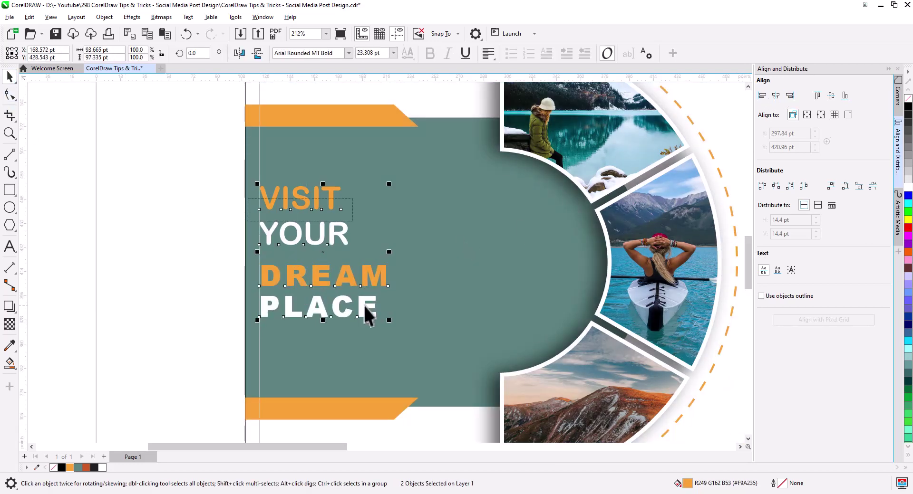
pyautogui.moveTo(388, 320); pyautogui.dragTo(454, 366)
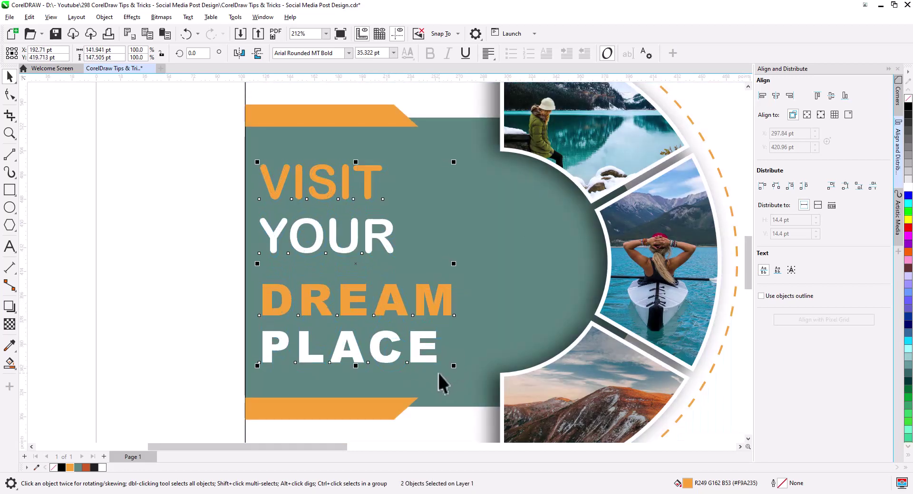
pyautogui.hotkey('ctrl', 'g')
pyautogui.keyDown('shift'); pyautogui.click(510, 261); pyautogui.keyUp('shift')
pyautogui.click(831, 96)
pyautogui.click(204, 259)
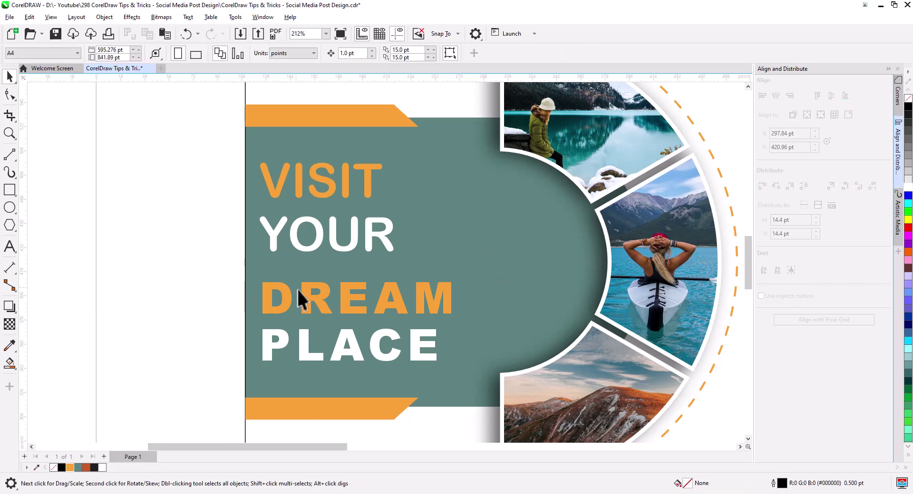
# - Move the contact text, icon and number down slightly
pyautogui.scroll(1, 301, 309)
pyautogui.moveTo(314, 419); pyautogui.dragTo(295, 302)
pyautogui.moveTo(224, 328); pyautogui.dragTo(409, 390)
pyautogui.moveTo(328, 348); pyautogui.dragTo(335, 372)
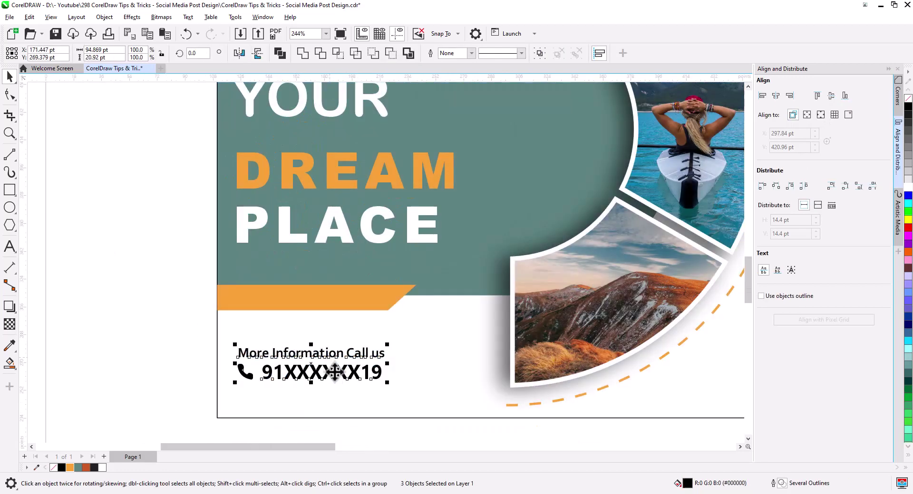
pyautogui.click(343, 398)
pyautogui.moveTo(418, 119); pyautogui.dragTo(383, 247)
pyautogui.moveTo(561, 166); pyautogui.dragTo(390, 278)
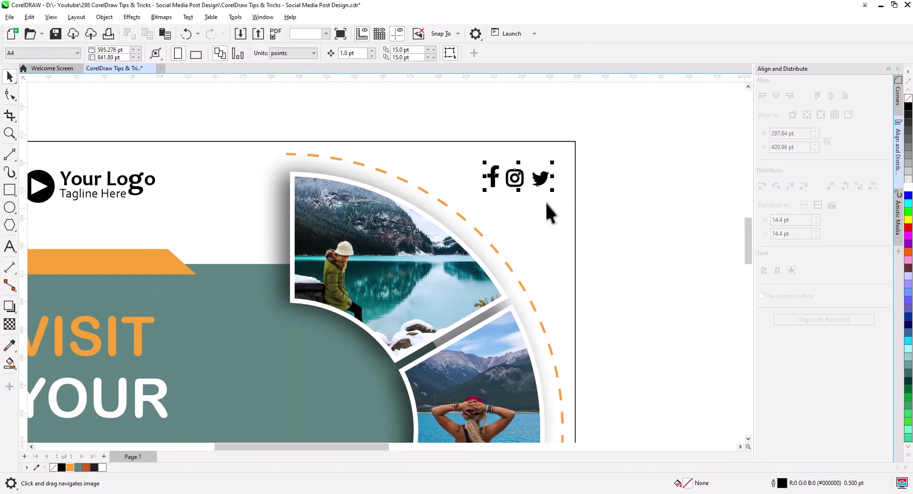
pyautogui.scroll(-5, 487, 247)
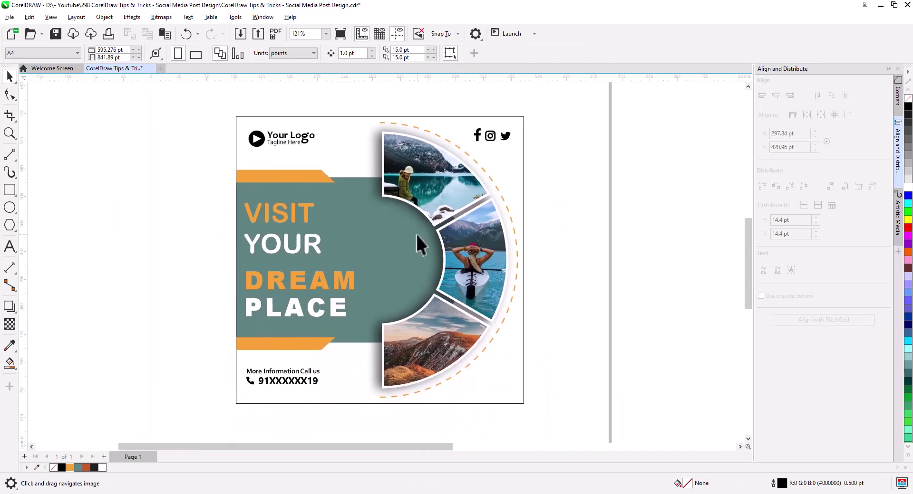
# - Place a copy of the headline on the semicircle and change it to START FROM / 50 $
pyautogui.scroll(3, 416, 233)
pyautogui.moveTo(415, 233); pyautogui.dragTo(412, 250)
pyautogui.click(222, 261)
pyautogui.hotkey('ctrl', 'u')
pyautogui.click(320, 105)
pyautogui.moveTo(152, 219); pyautogui.dragTo(381, 257)
pyautogui.doubleClick(370, 256)
pyautogui.write('START')
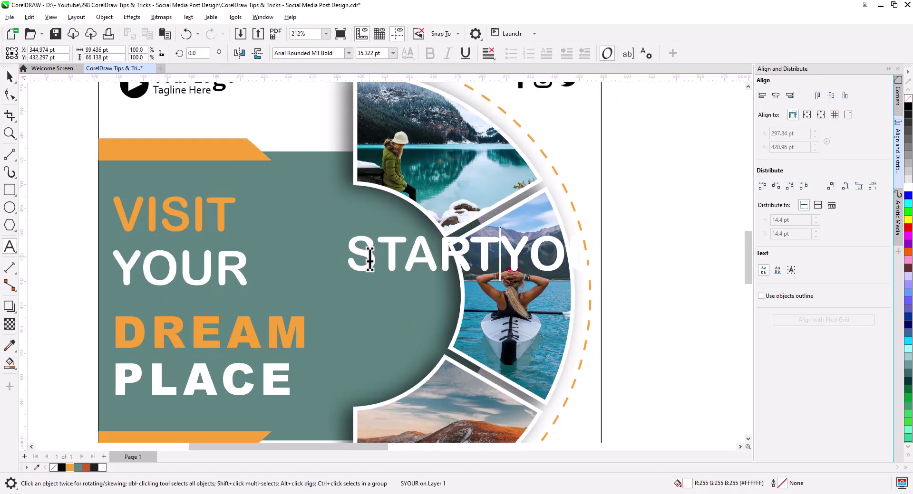
pyautogui.write(' FROM')
pyautogui.press('Return')
pyautogui.doubleClick(418, 309)
pyautogui.write('5')
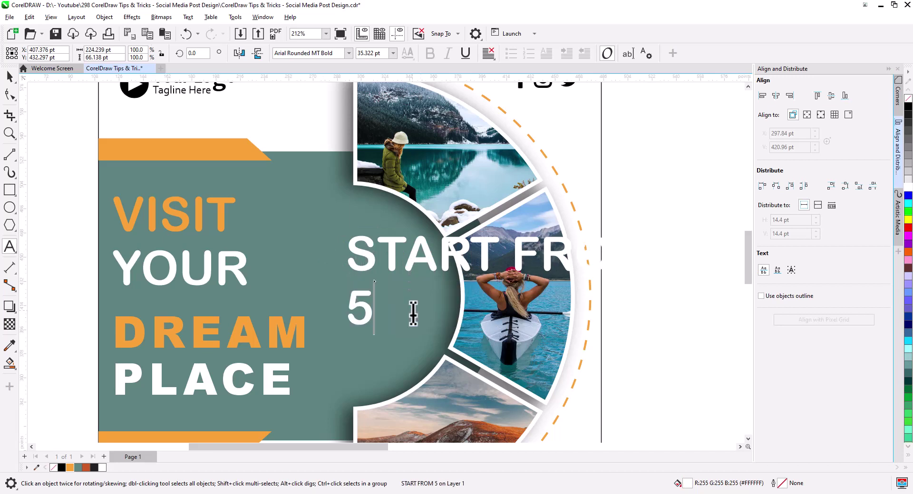
pyautogui.write('0 $')
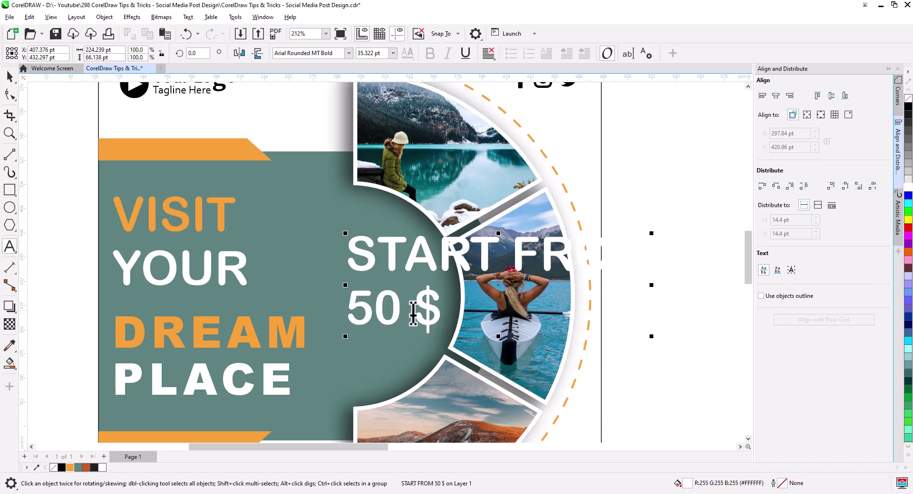
pyautogui.click(9, 76)
# - Break the lines apart, make START FROM smaller orange Bebas Neue, and resize 50 $
pyautogui.click(96, 18)
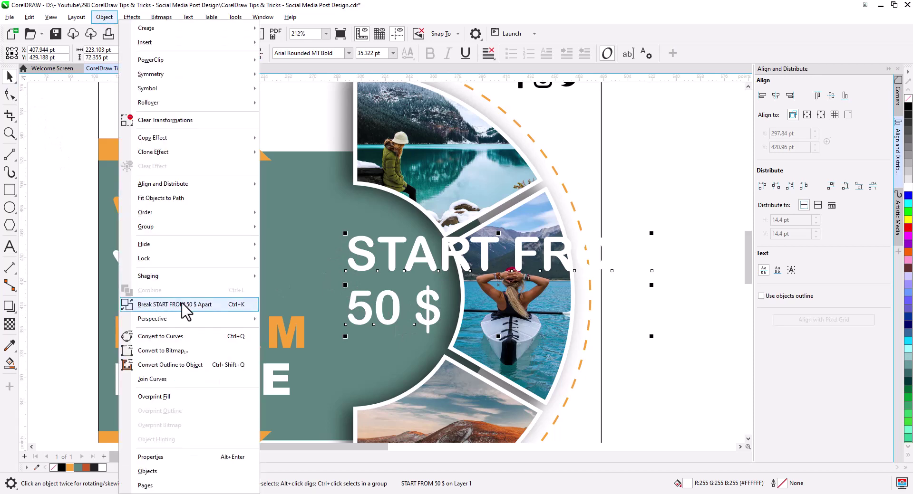
pyautogui.click(183, 310)
pyautogui.moveTo(651, 270); pyautogui.dragTo(470, 252)
pyautogui.click(70, 467)
pyautogui.moveTo(407, 243); pyautogui.dragTo(365, 262)
pyautogui.moveTo(427, 272)
pyautogui.mouseDown()
pyautogui.moveTo(402, 275)
pyautogui.moveTo(427, 285)
pyautogui.mouseUp()
pyautogui.click(350, 54)
pyautogui.click(314, 94)
pyautogui.moveTo(401, 312); pyautogui.dragTo(389, 301)
pyautogui.moveTo(433, 327); pyautogui.dragTo(422, 326)
# - Centre 50 $ under START FROM, group them, and centre the badge vertically on the bar
pyautogui.keyDown('shift'); pyautogui.click(411, 269); pyautogui.keyUp('shift')
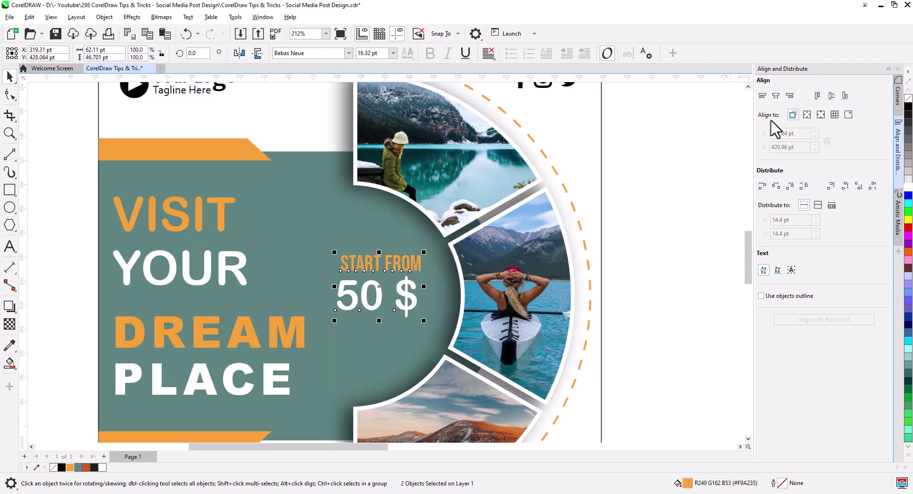
pyautogui.click(776, 95)
pyautogui.hotkey('ctrl', 'g')
pyautogui.keyDown('shift'); pyautogui.click(265, 262); pyautogui.keyUp('shift')
pyautogui.click(831, 96)
pyautogui.press('Escape')
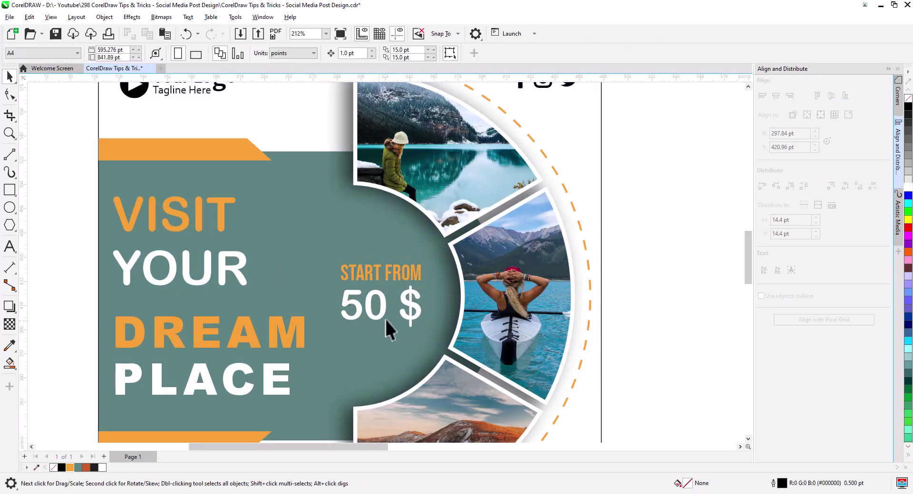
pyautogui.moveTo(418, 308)
pyautogui.mouseDown()
pyautogui.moveTo(426, 310)
pyautogui.moveTo(415, 324)
pyautogui.moveTo(412, 292)
pyautogui.mouseUp()
pyautogui.press('Escape')
pyautogui.scroll(-1, 413, 304)
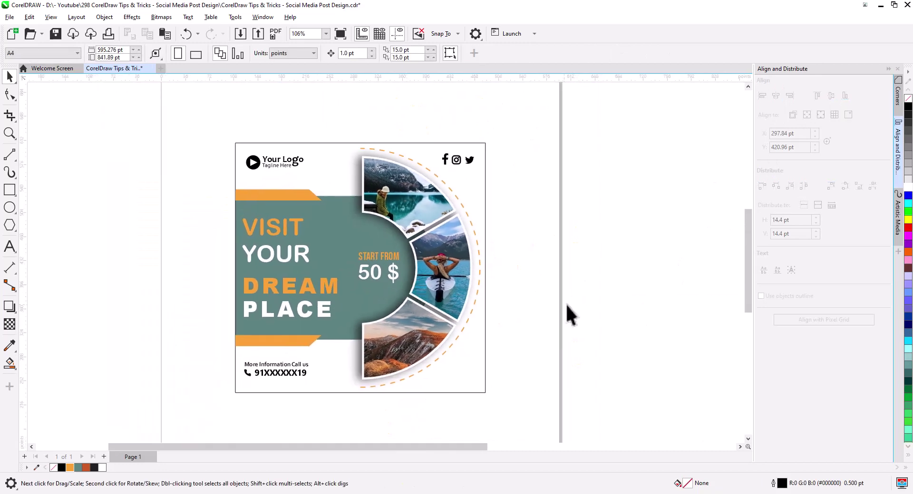
# - Copy the autumn mountain photo out of the bottom segment and PowerClip the copy inside the teal bar
pyautogui.click(414, 323)
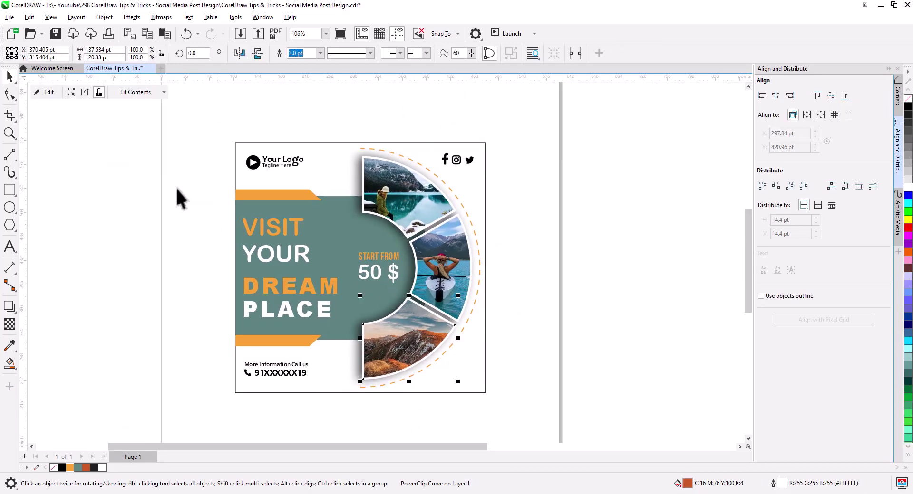
pyautogui.click(48, 92)
pyautogui.click(370, 341)
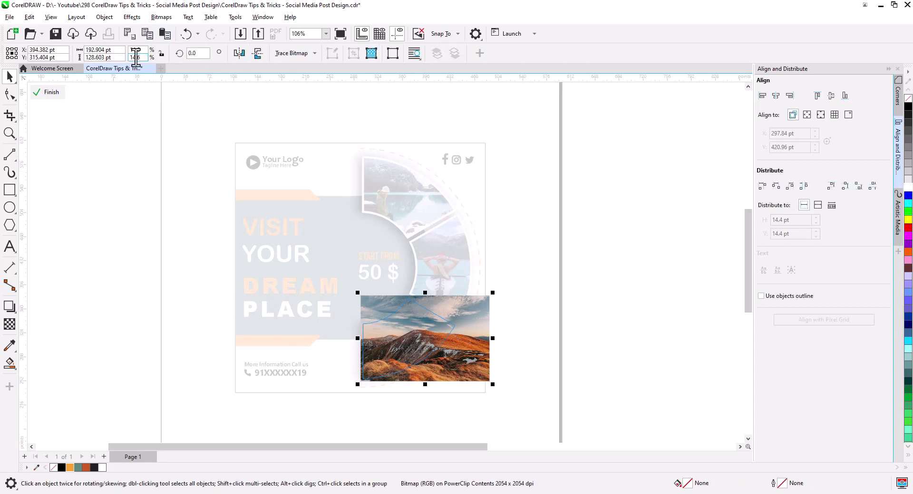
pyautogui.click(48, 93)
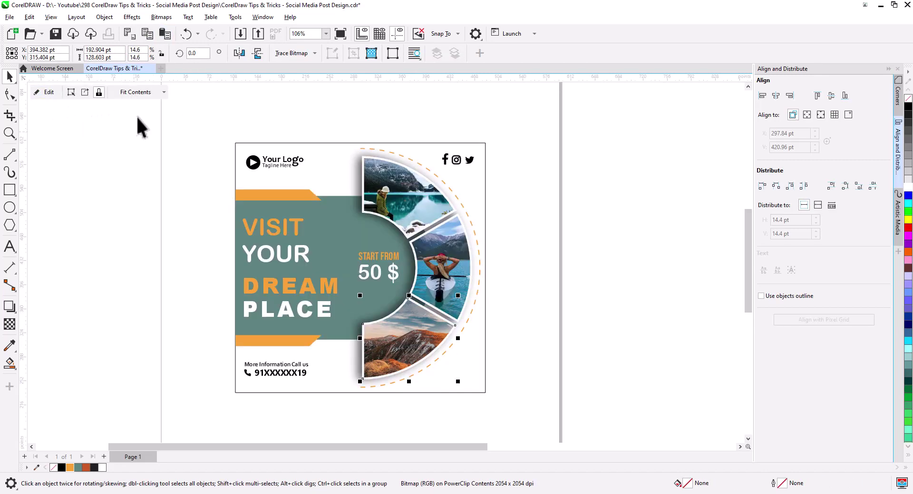
pyautogui.click(165, 33)
pyautogui.moveTo(394, 332); pyautogui.dragTo(562, 341)
pyautogui.rightClick(563, 341)
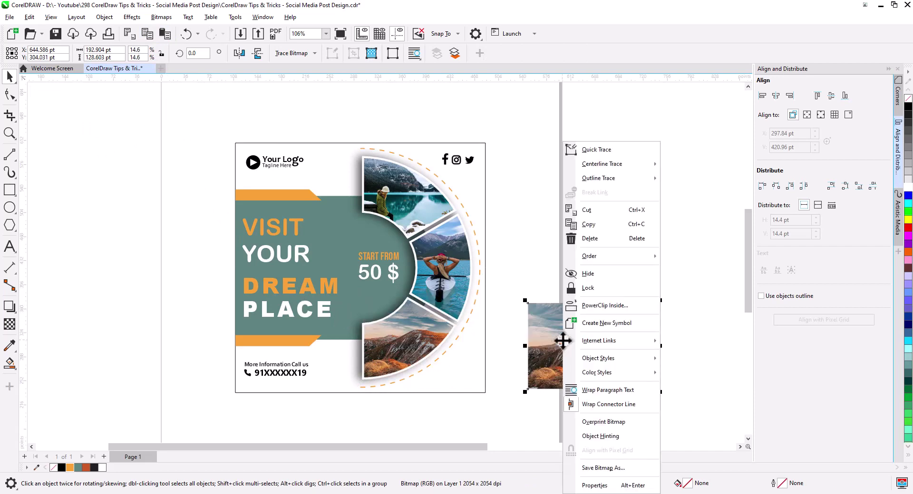
pyautogui.click(602, 307)
pyautogui.click(325, 245)
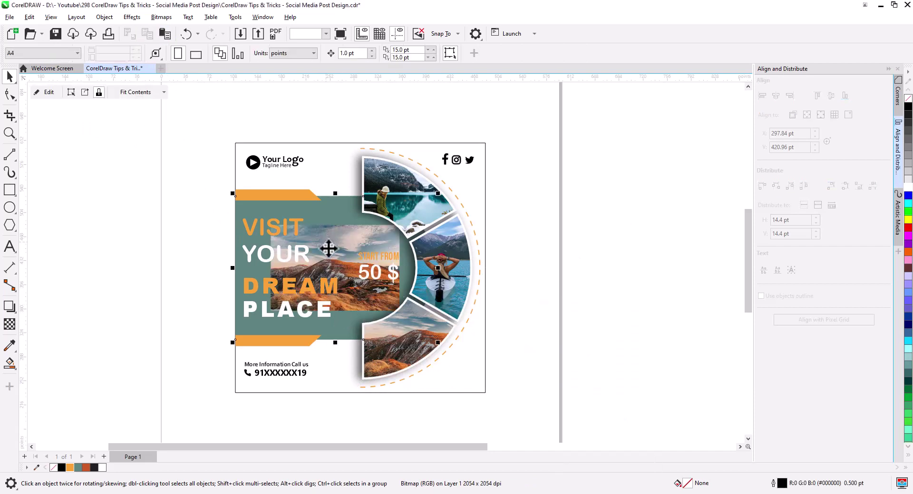
pyautogui.click(46, 93)
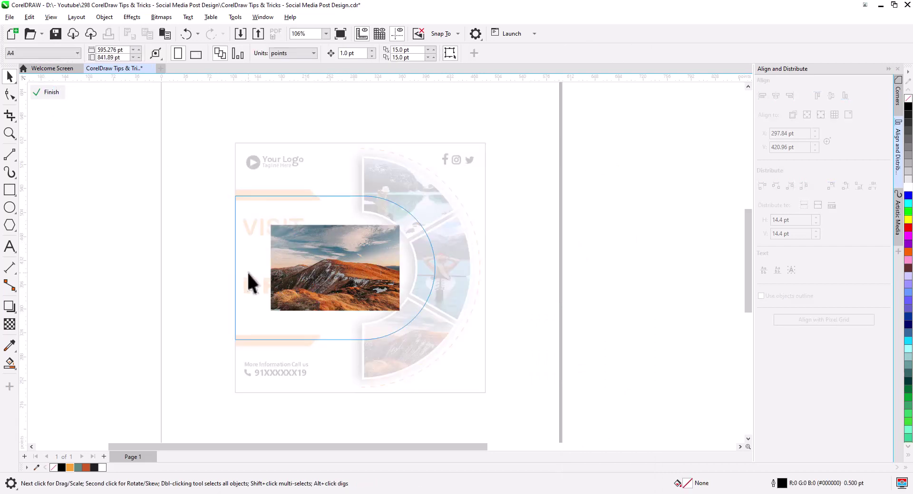
# - Scale up the clipped mountain photo and shift it up and left inside the teal bar
pyautogui.click(386, 284)
pyautogui.moveTo(403, 315); pyautogui.dragTo(680, 459)
pyautogui.moveTo(503, 351); pyautogui.dragTo(443, 319)
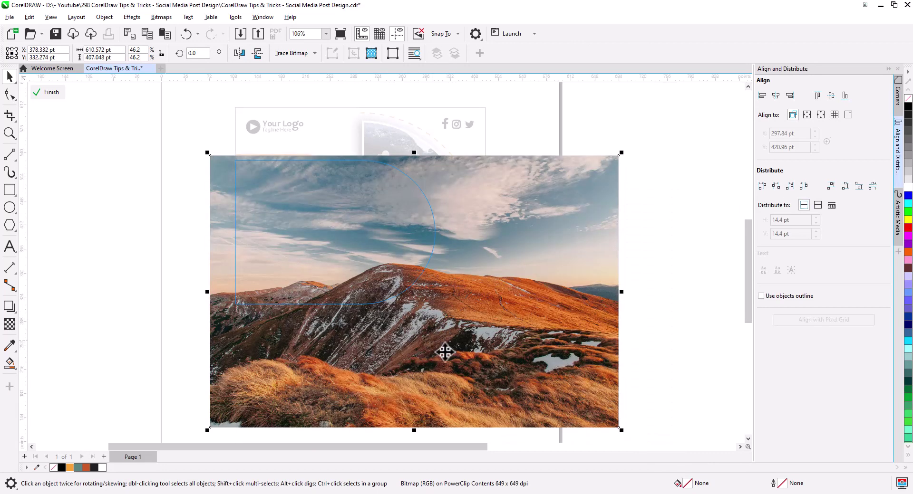
pyautogui.scroll(-3, 498, 366)
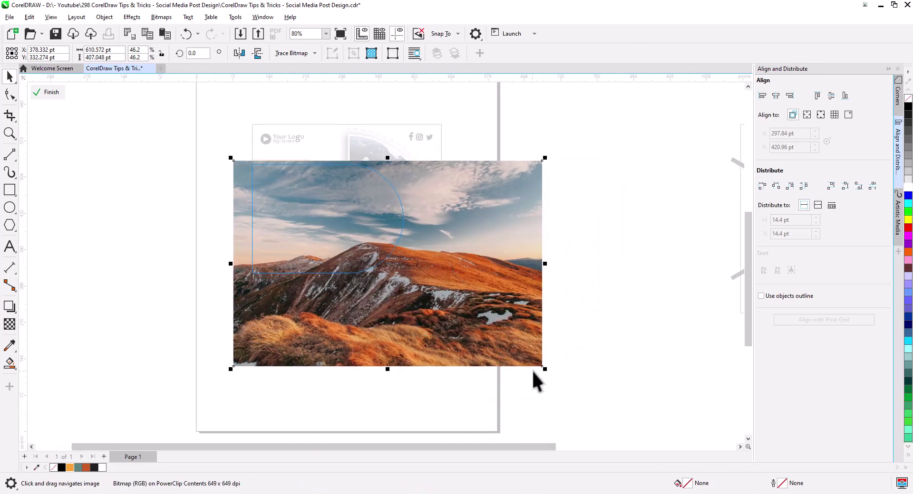
pyautogui.moveTo(545, 369); pyautogui.dragTo(603, 424)
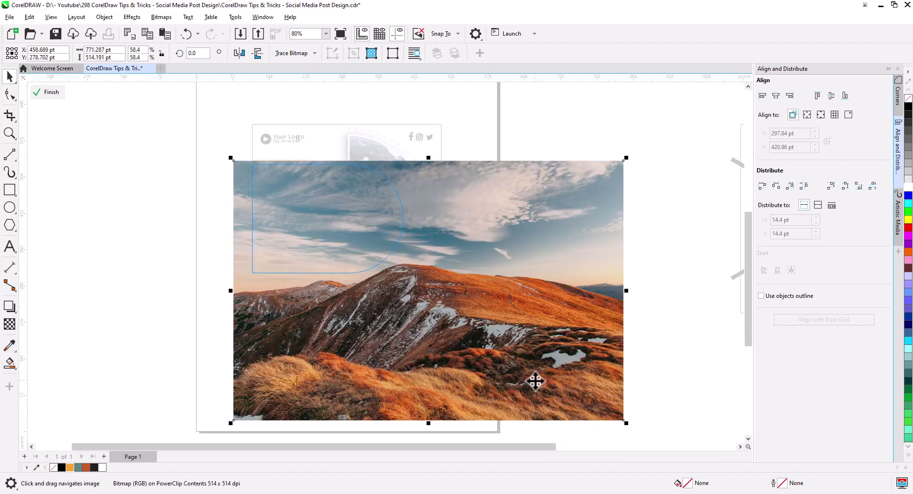
pyautogui.moveTo(533, 378); pyautogui.dragTo(458, 372)
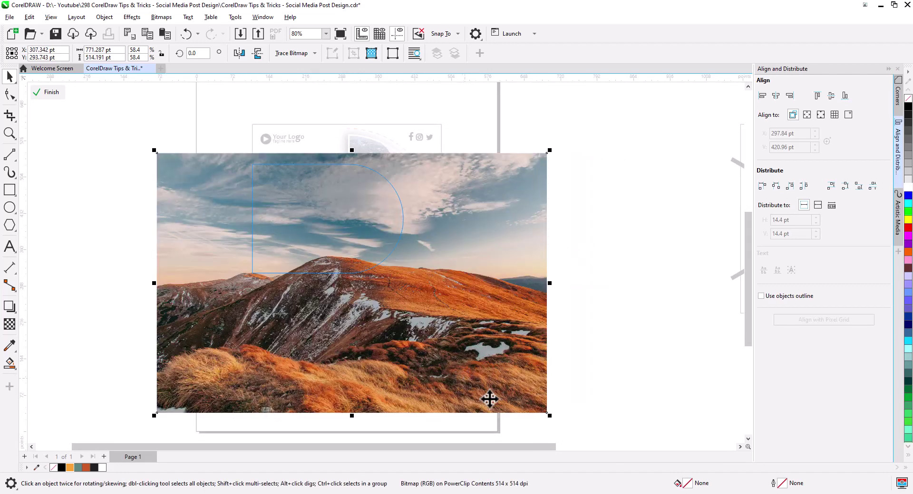
# - Enlarge the photo further to about 68.7%, nudge it to cover the bar, and apply transparency
pyautogui.moveTo(560, 424); pyautogui.dragTo(614, 433)
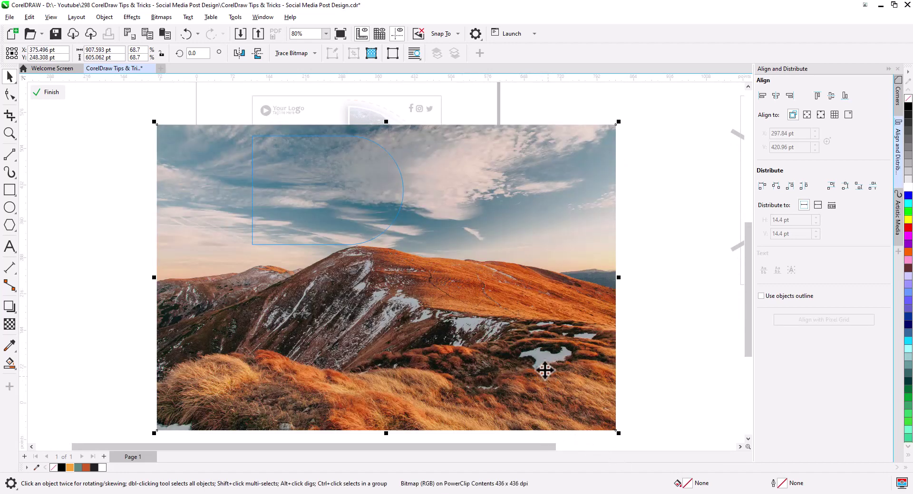
pyautogui.moveTo(530, 357); pyautogui.dragTo(520, 356)
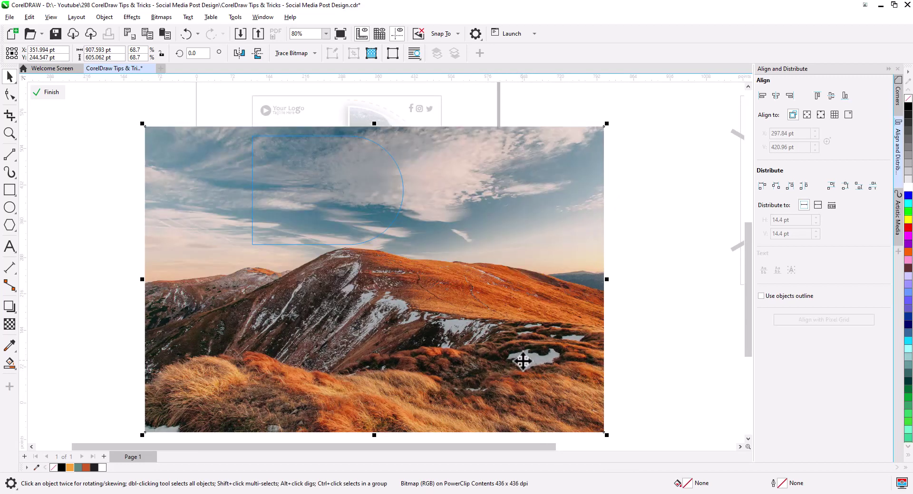
pyautogui.scroll(1, 353, 209)
pyautogui.scroll(1, 428, 255)
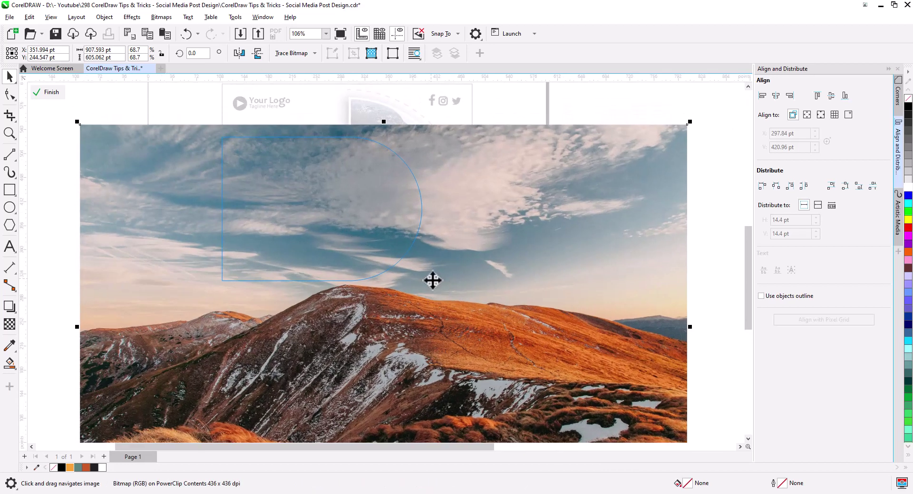
pyautogui.moveTo(455, 285); pyautogui.dragTo(469, 306)
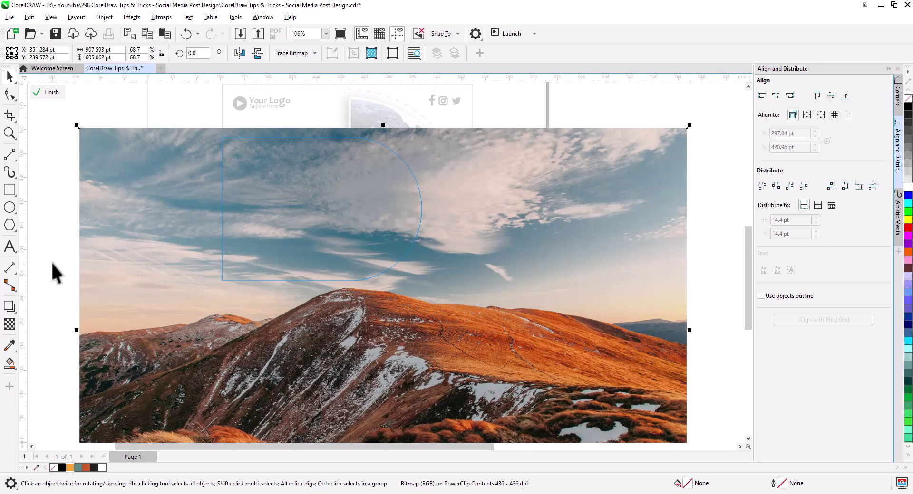
pyautogui.click(13, 320)
pyautogui.click(163, 53)
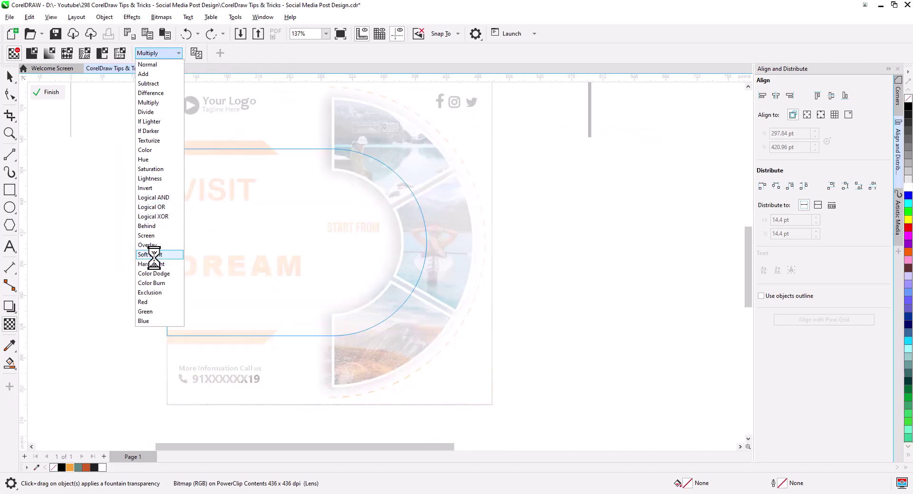
# - Set the photo's transparency merge mode to Soft Light, finish the PowerClip edit, and deselect
pyautogui.click(151, 255)
pyautogui.click(37, 95)
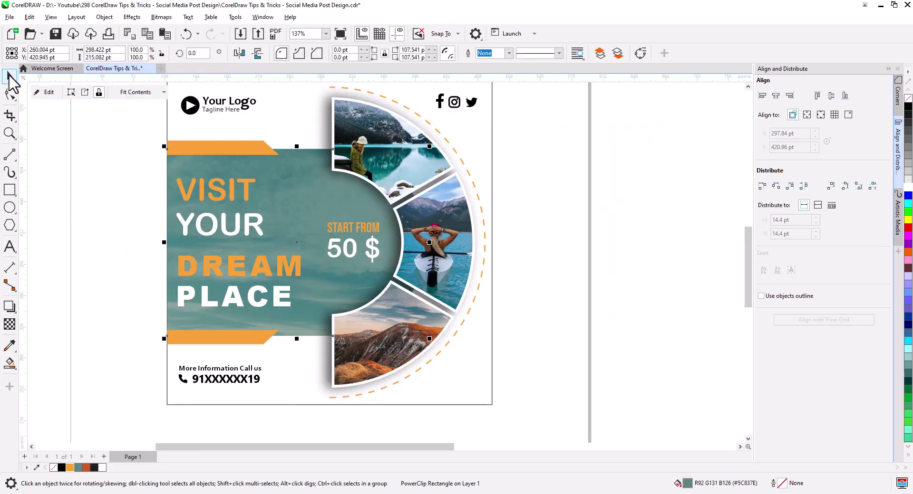
pyautogui.click(124, 281)
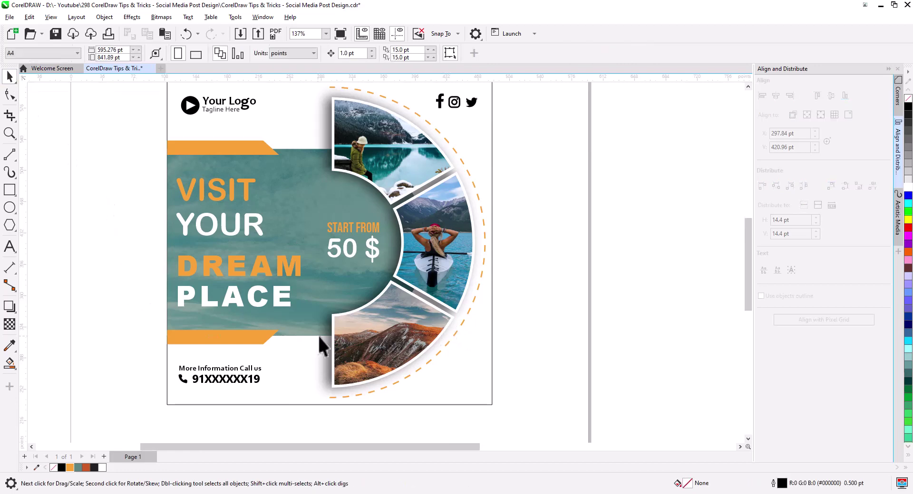
pyautogui.scroll(-2, 318, 335)
pyautogui.moveTo(326, 338); pyautogui.dragTo(378, 360)
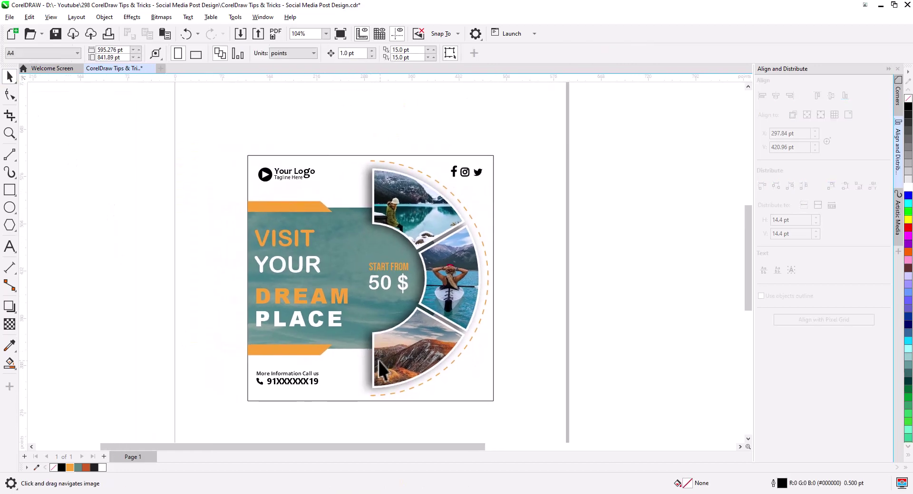